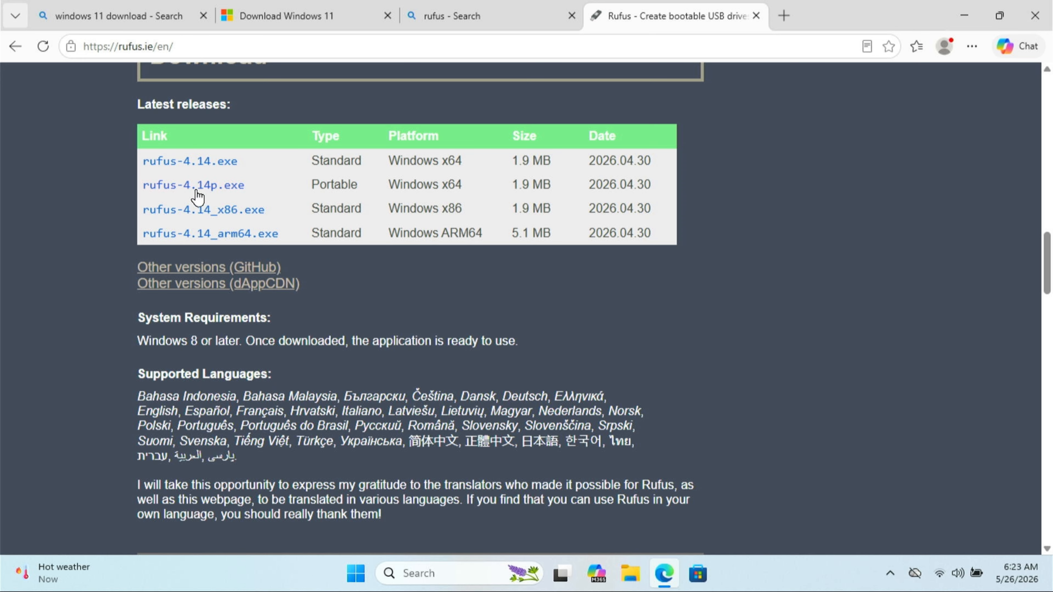
# Download the standard x64 rufus-4.14.exe from the latest releases and launch it
pyautogui.click(189, 161)
pyautogui.click(968, 80)
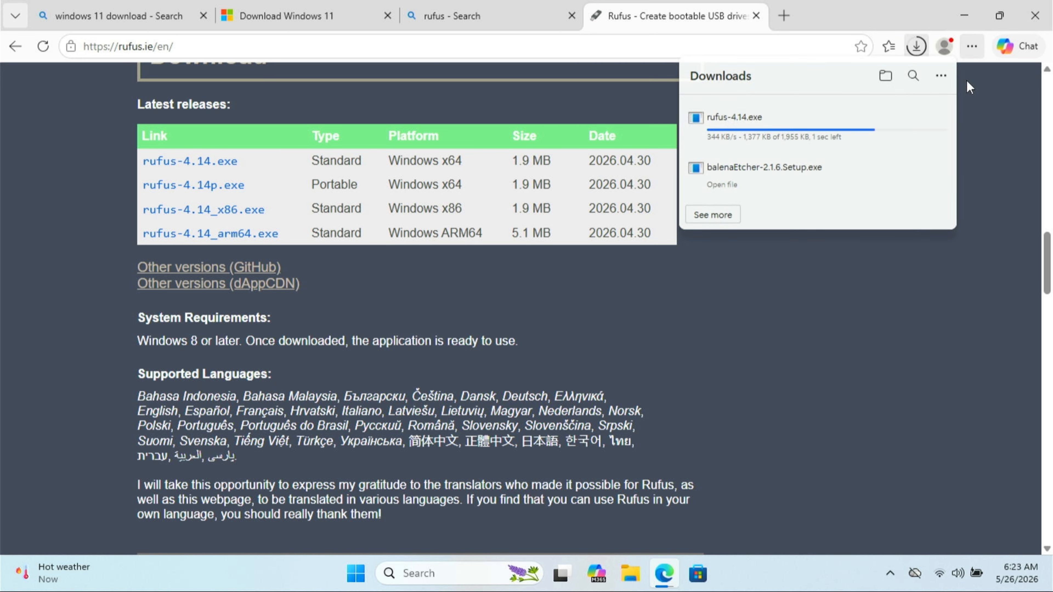
pyautogui.click(918, 45)
pyautogui.click(709, 142)
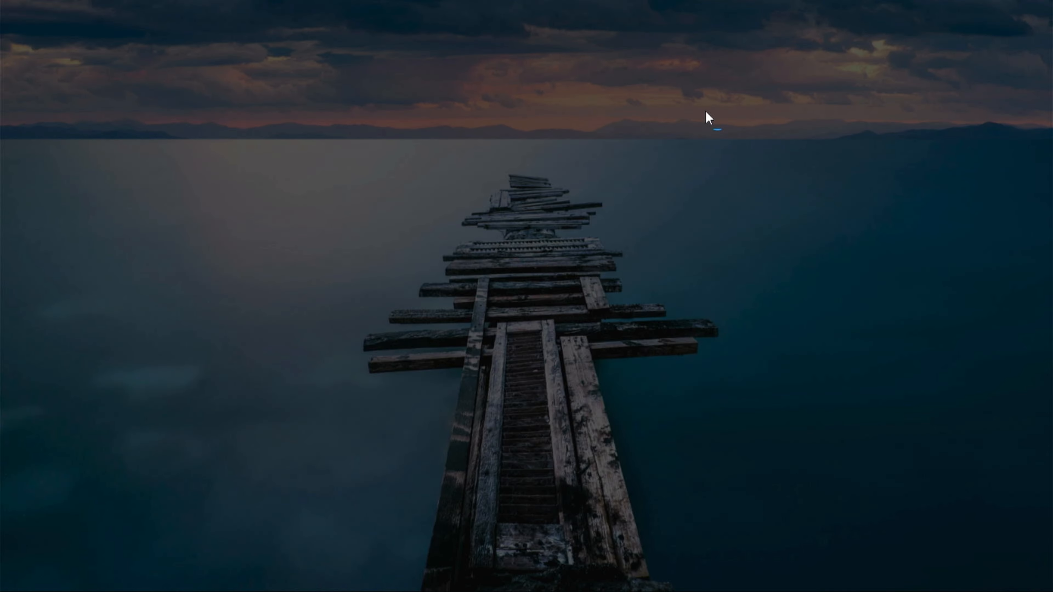
pyautogui.click(451, 425)
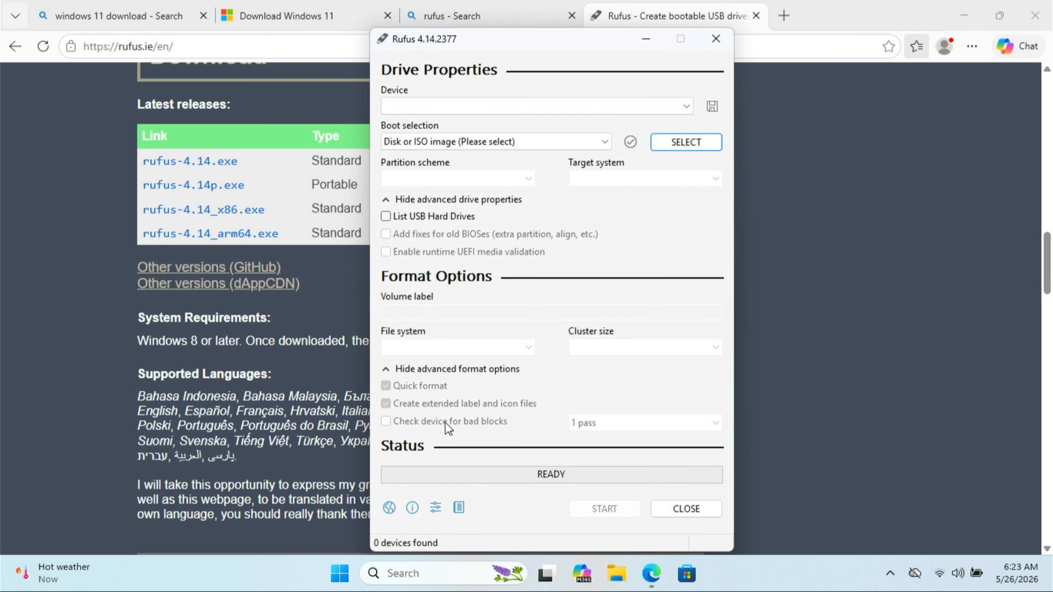
# Choose Windows 11 25H2.iso from Local Disk (D:) as the boot image in Rufus
pyautogui.click(692, 143)
pyautogui.scroll(-5, 494, 281)
pyautogui.click(463, 275)
pyautogui.click(427, 252)
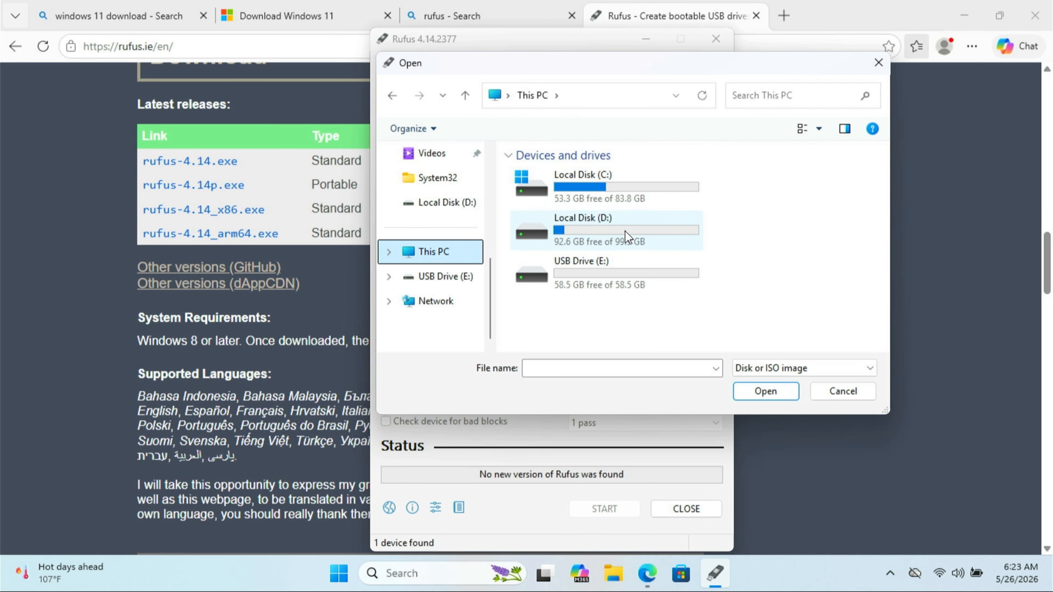
pyautogui.doubleClick(628, 238)
pyautogui.doubleClick(618, 178)
# Start writing the USB drive with all Windows installation customization options turned off
pyautogui.click(605, 540)
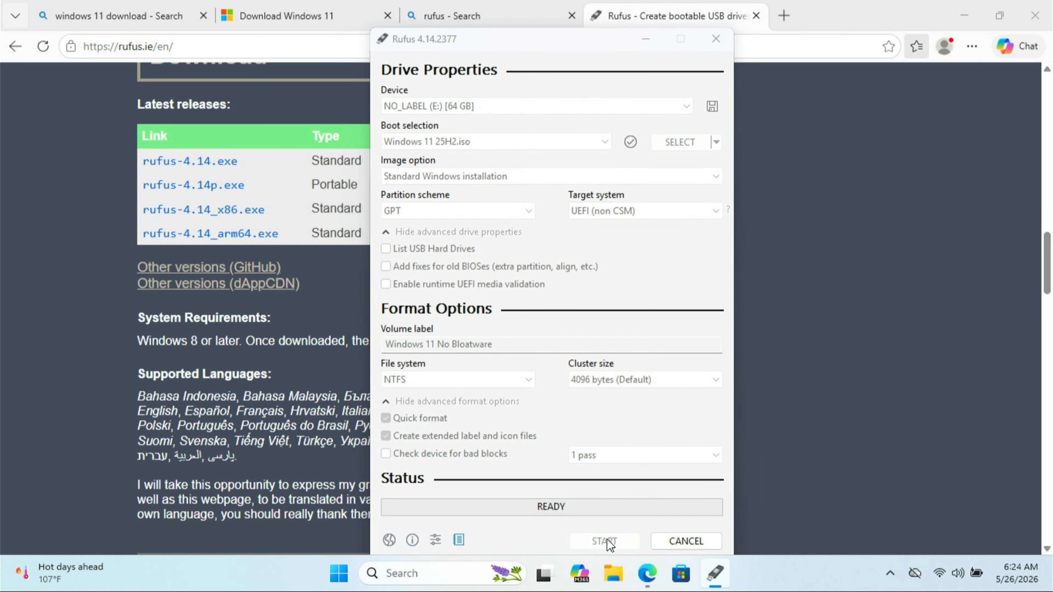
pyautogui.click(506, 300)
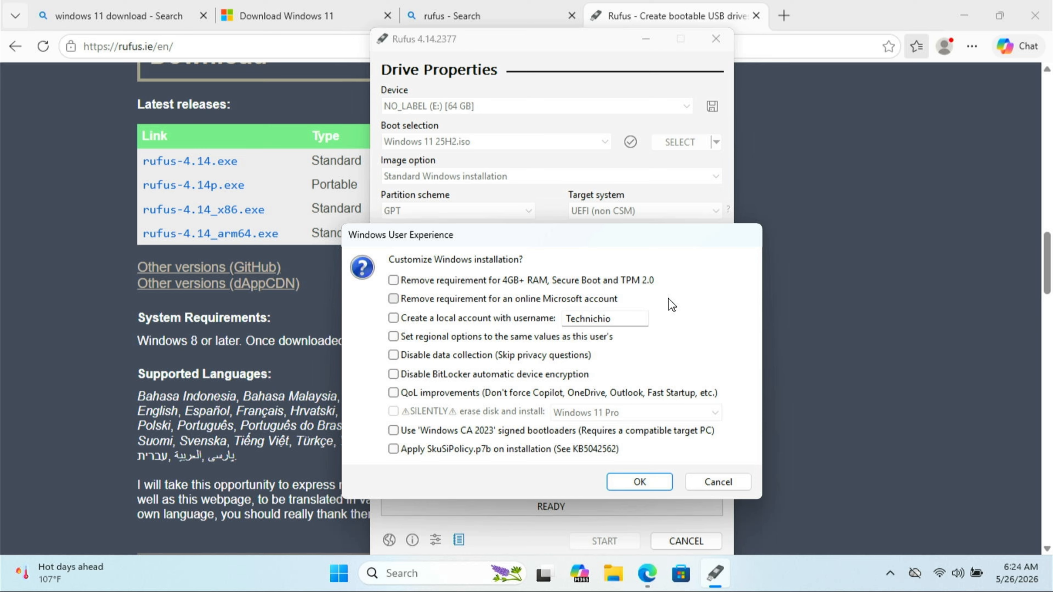
pyautogui.click(640, 482)
pyautogui.click(608, 331)
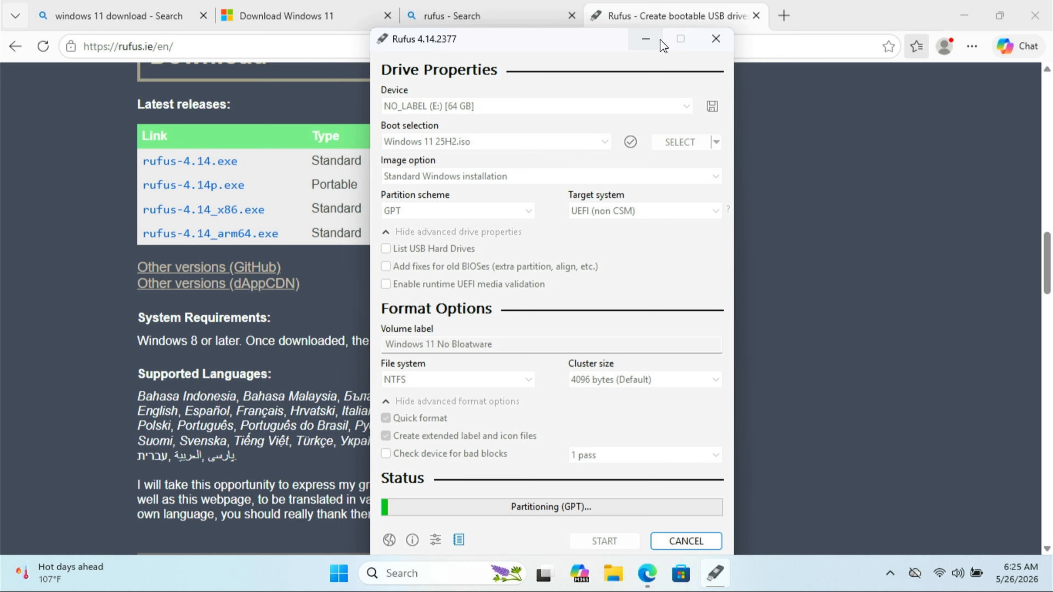
# Search the web for "windows 11 answer file generator" in a new browser tab and open the schneegans.de autounattend.xml generator
pyautogui.click(658, 40)
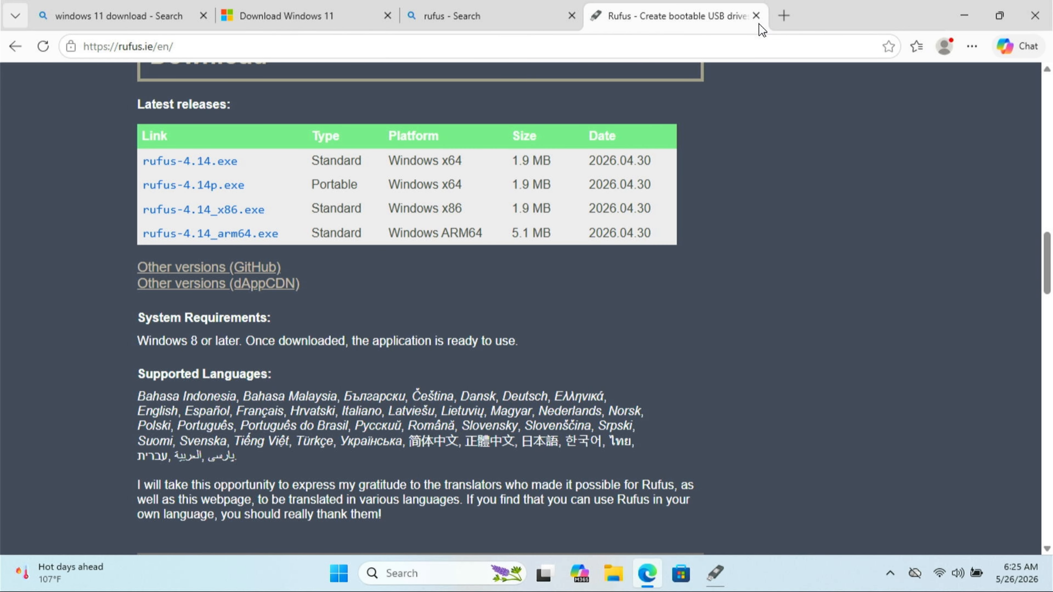
pyautogui.click(784, 17)
pyautogui.write('windows')
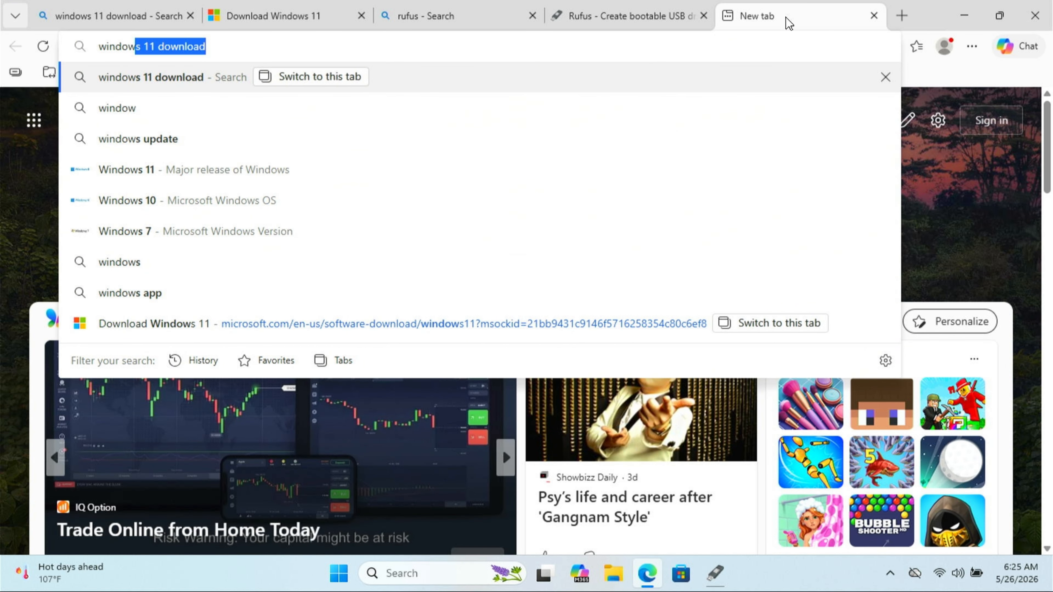
pyautogui.press('Right')
pyautogui.press('BackSpace')
pyautogui.press('BackSpace')
pyautogui.press('BackSpace')
pyautogui.press('BackSpace')
pyautogui.press('BackSpace')
pyautogui.press('BackSpace')
pyautogui.press('BackSpace')
pyautogui.press('BackSpace')
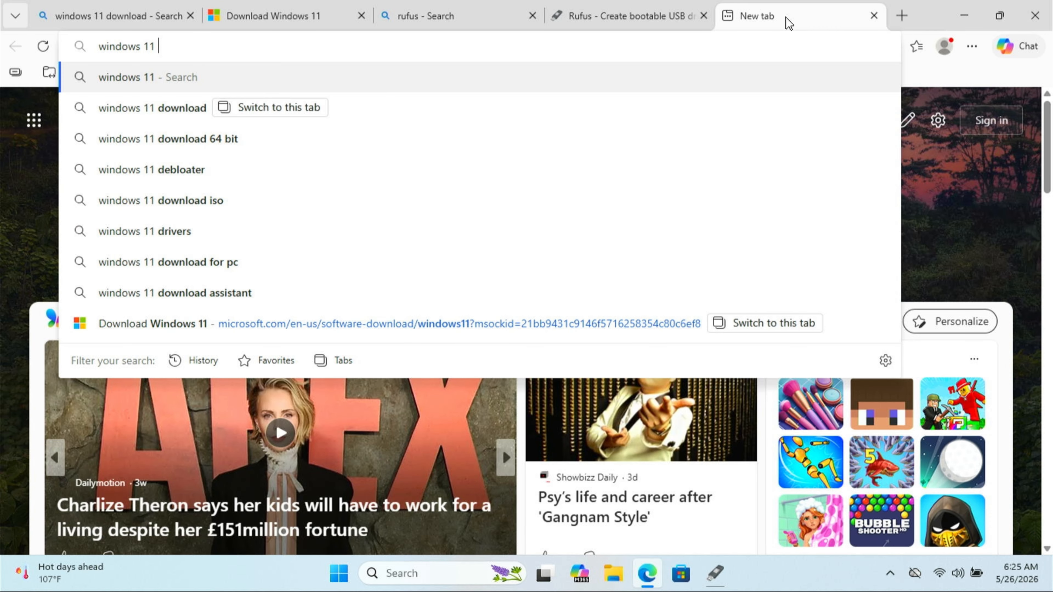
pyautogui.write('answer file generator')
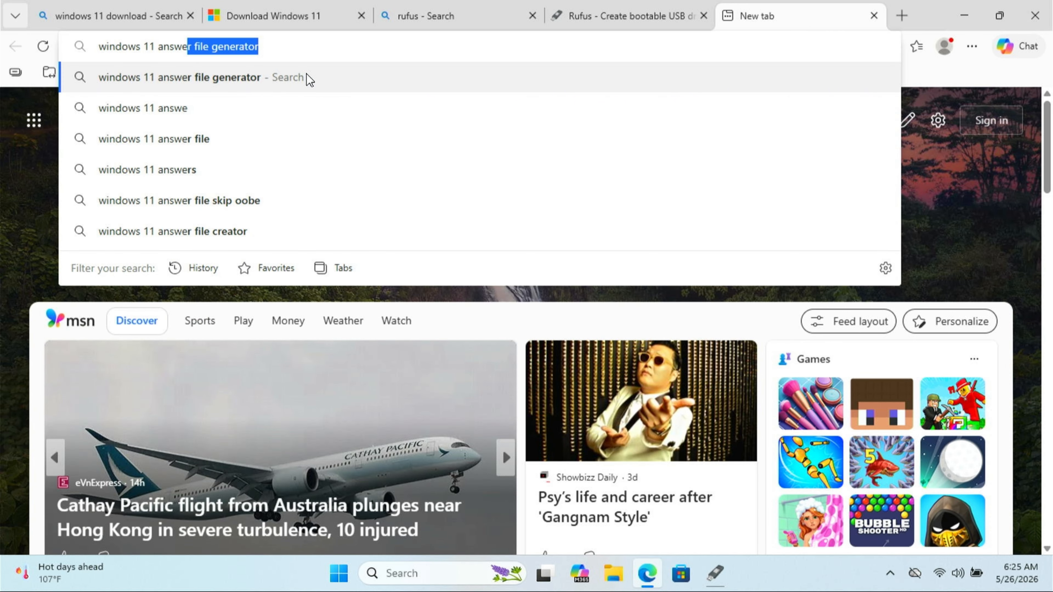
pyautogui.click(307, 77)
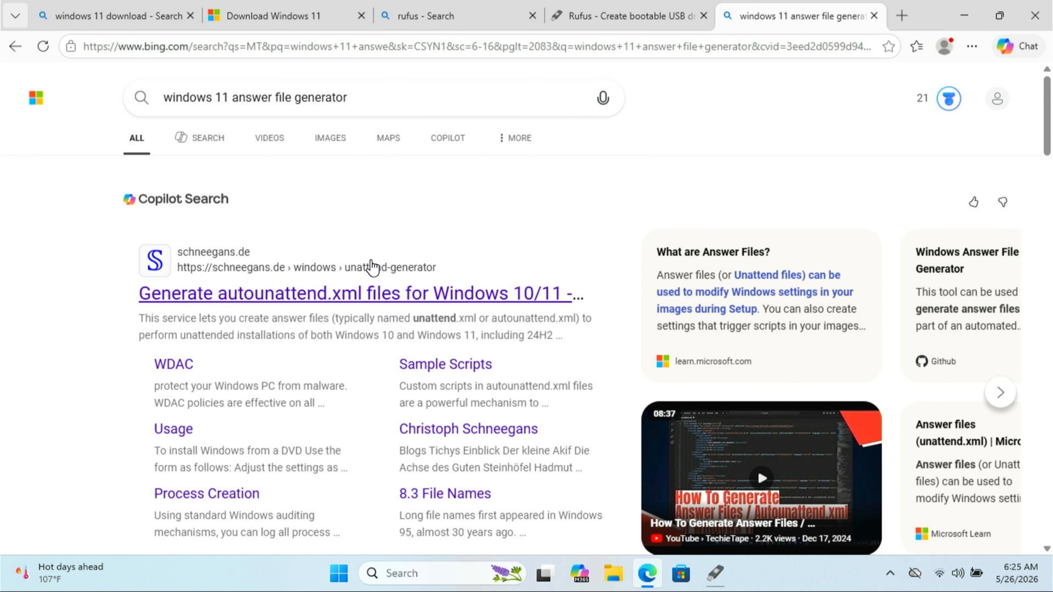
pyautogui.click(372, 296)
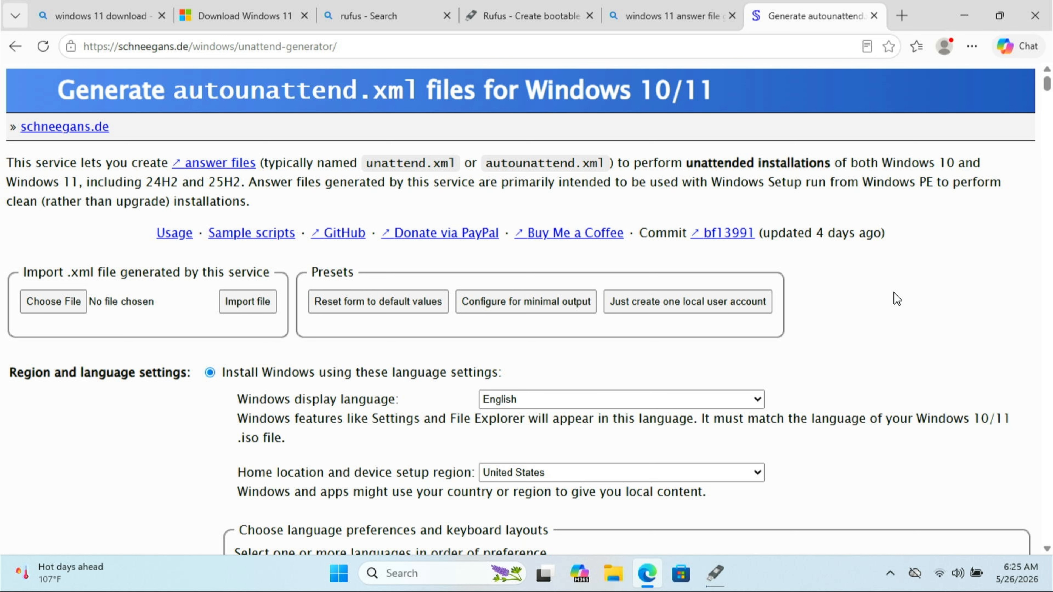
# Reset the generator form to its default values and apply the preset for minimal output
pyautogui.scroll(-2, 897, 299)
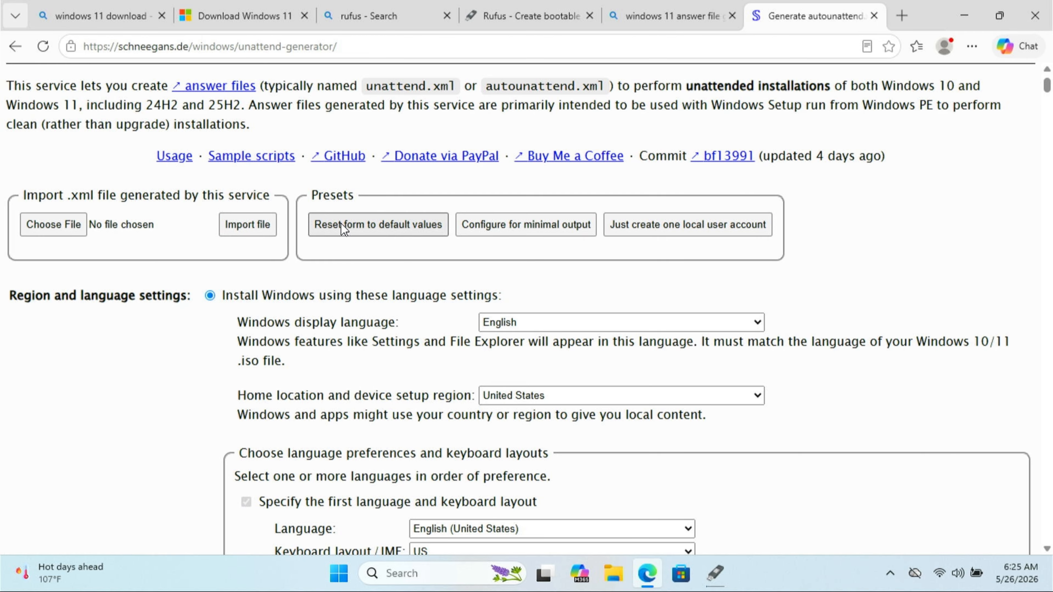
pyautogui.click(408, 229)
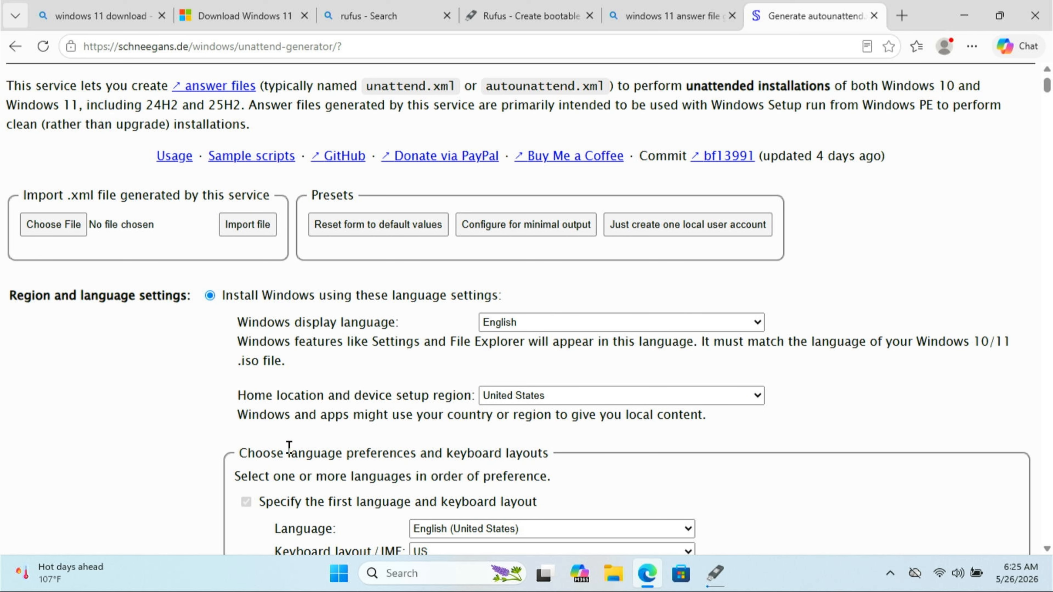
pyautogui.click(524, 232)
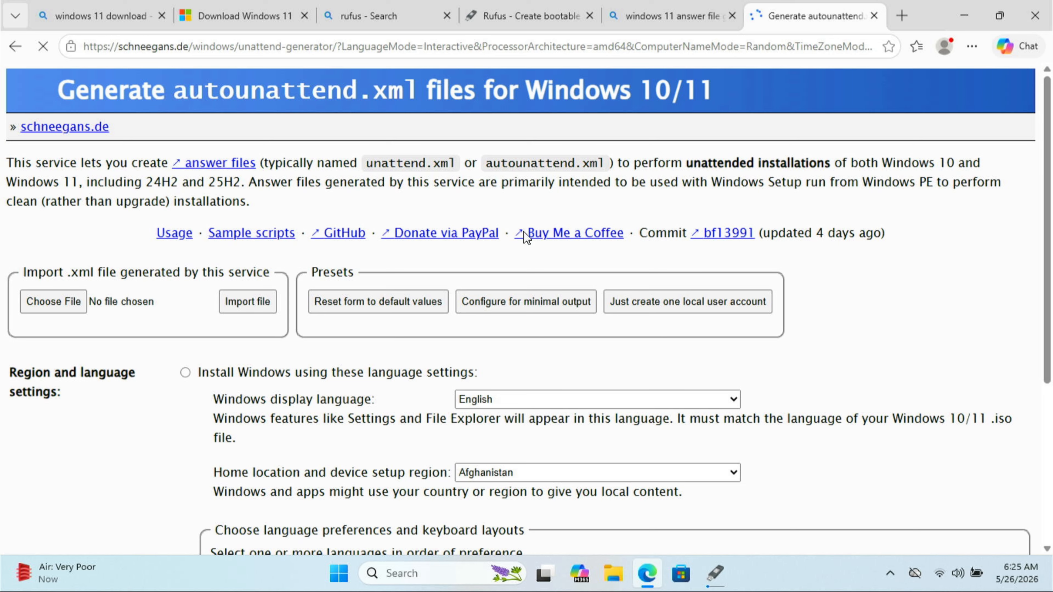
# Set the Windows edition to use a generic product key for Pro
pyautogui.scroll(-3, 525, 235)
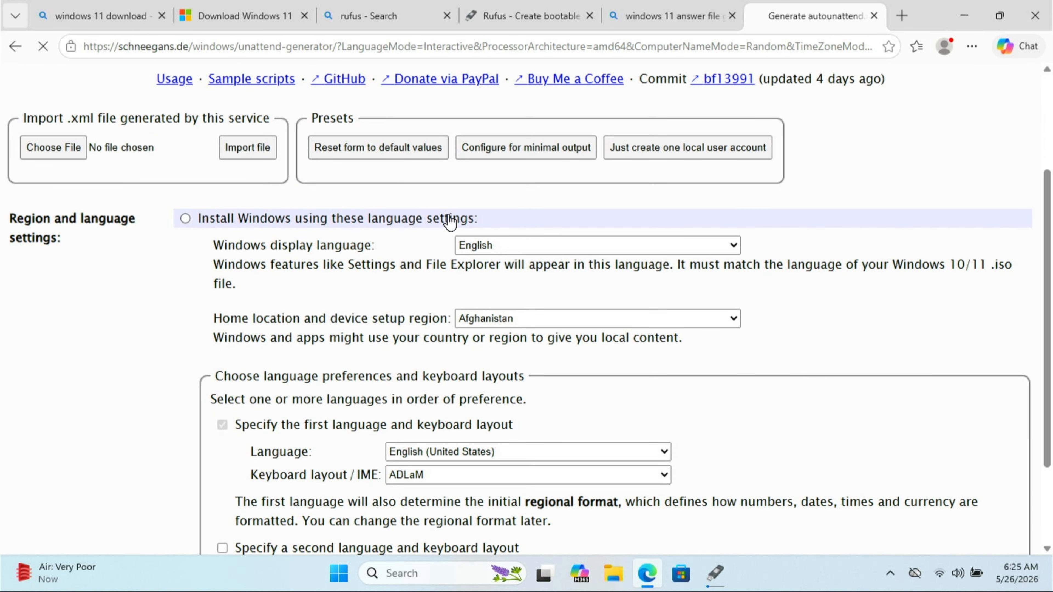
pyautogui.scroll(-10, 440, 222)
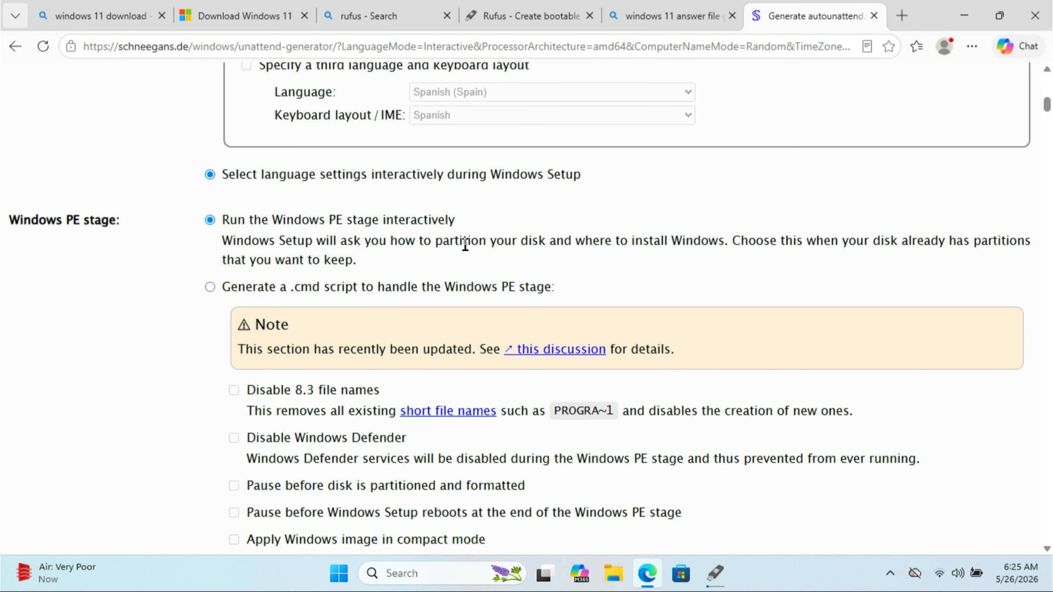
pyautogui.scroll(-1, 408, 248)
pyautogui.scroll(-2, 408, 248)
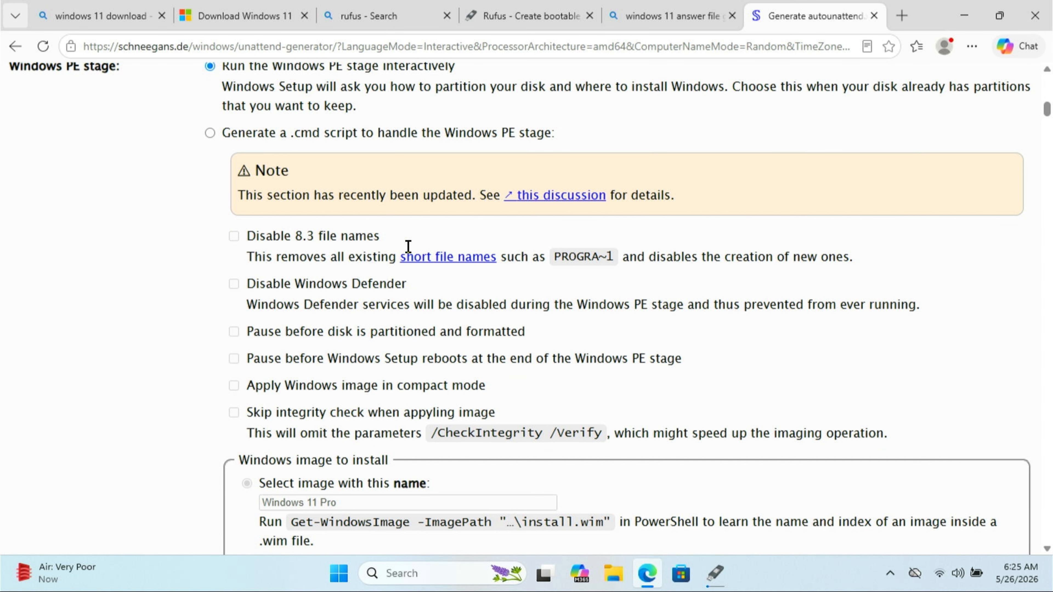
pyautogui.scroll(-1, 409, 248)
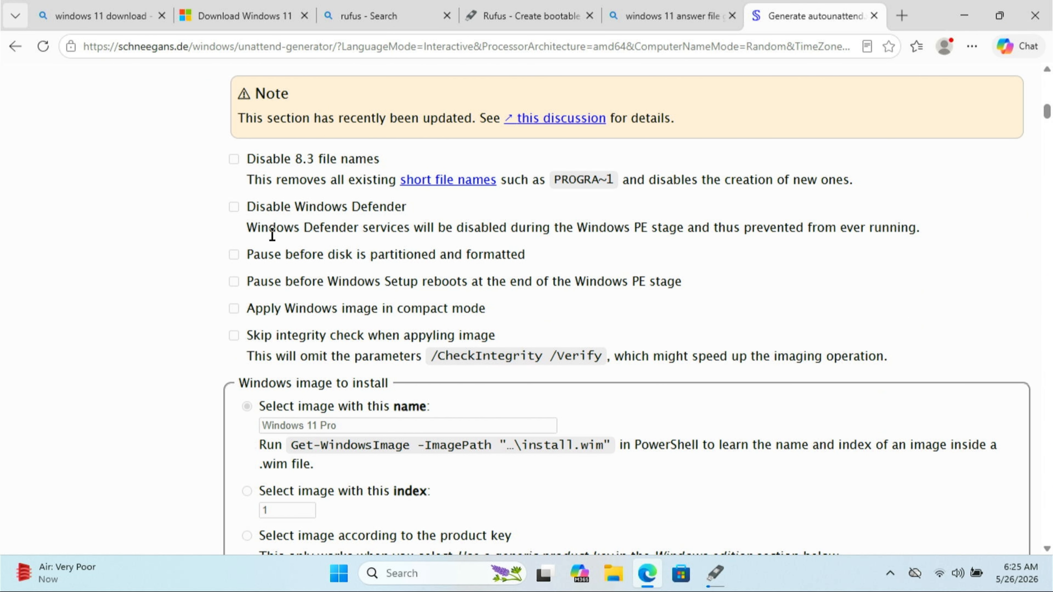
pyautogui.scroll(-5, 486, 329)
pyautogui.scroll(-20, 486, 330)
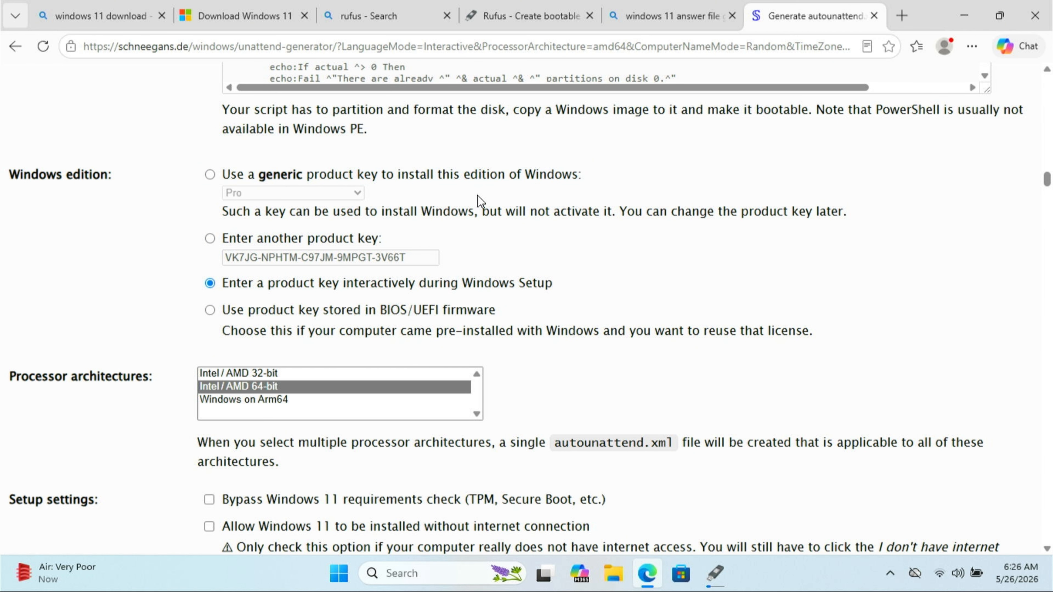
pyautogui.click(479, 175)
pyautogui.click(357, 194)
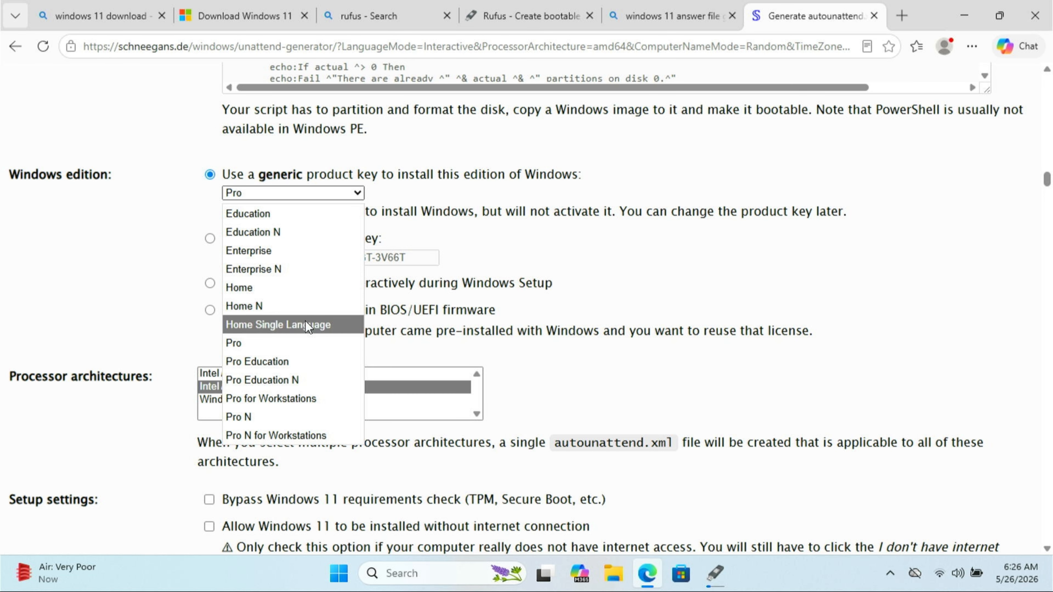
pyautogui.click(315, 343)
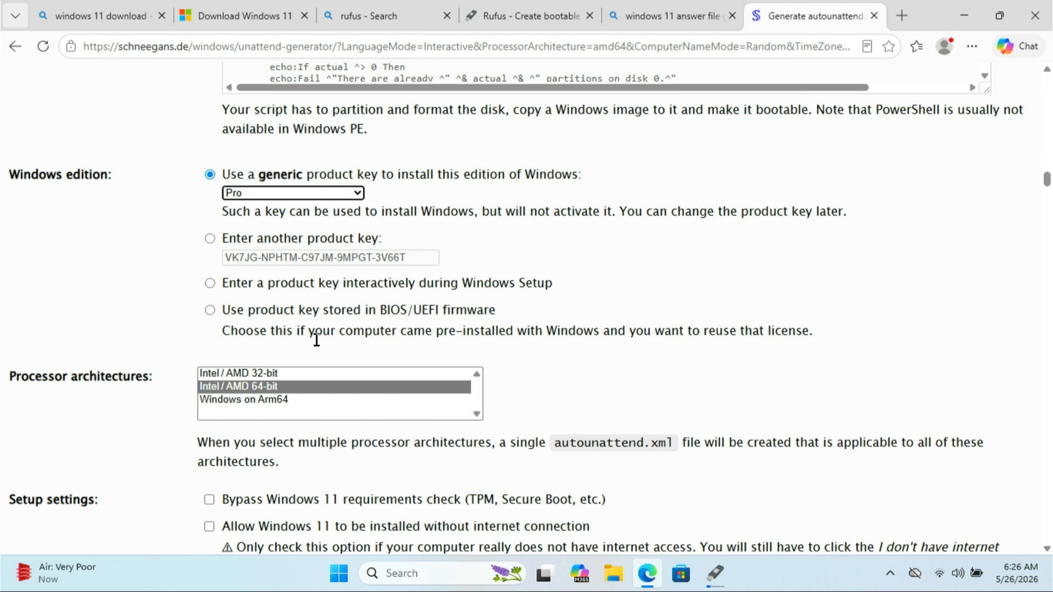
# Enable bypassing the Windows 11 requirements check and allow Windows 11 to be installed without an internet connection
pyautogui.scroll(-3, 623, 334)
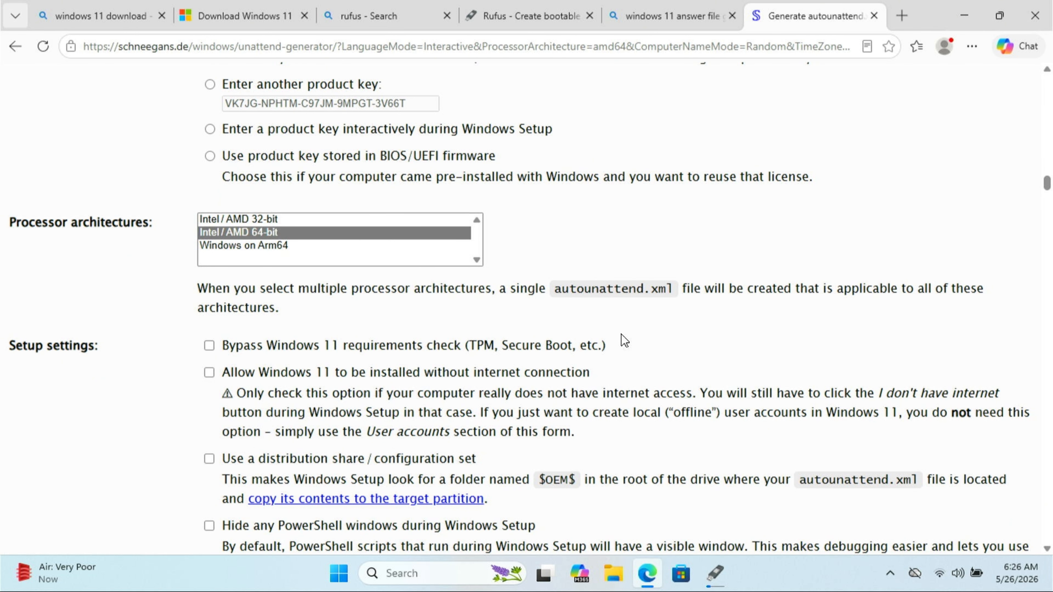
pyautogui.scroll(-2, 621, 334)
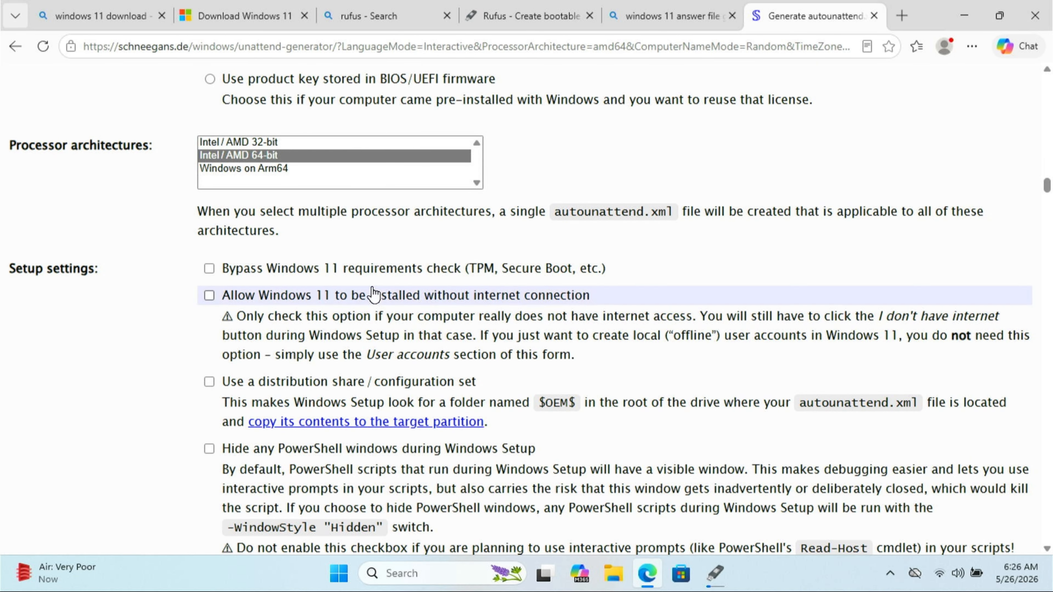
pyautogui.click(330, 267)
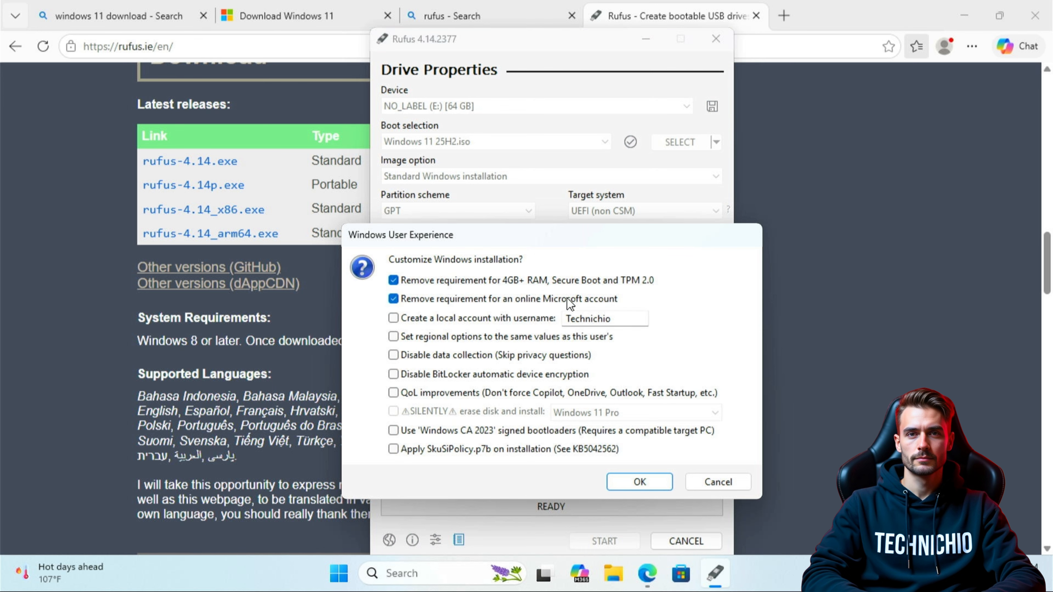
pyautogui.click(553, 280)
pyautogui.click(506, 301)
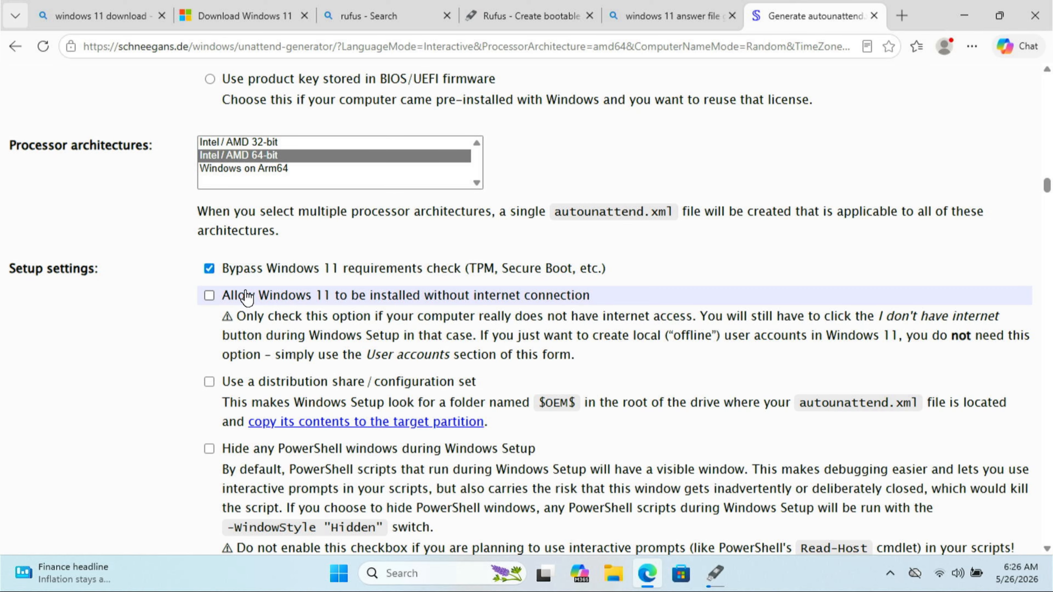
pyautogui.click(248, 296)
# Choose a custom computer name and set it to Technichio
pyautogui.scroll(-3, 174, 338)
pyautogui.scroll(-7, 169, 346)
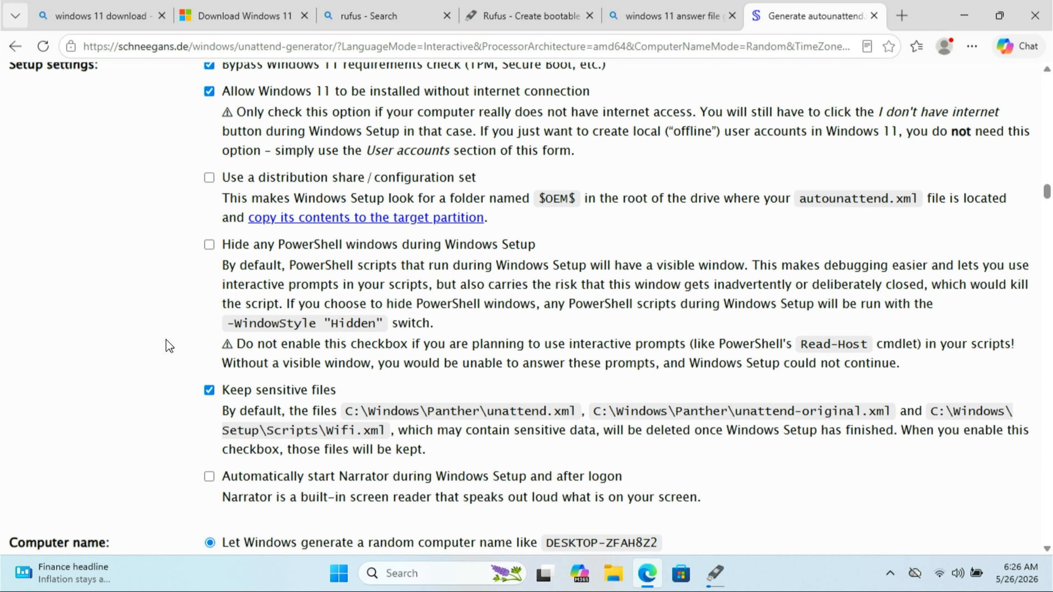
pyautogui.scroll(-1, 169, 345)
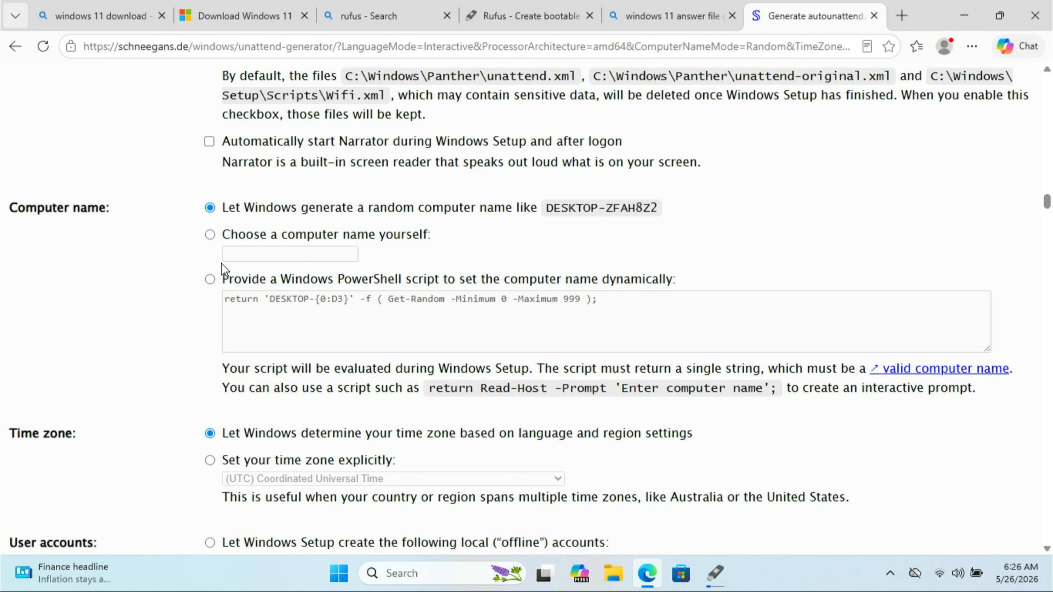
pyautogui.click(230, 243)
pyautogui.click(248, 251)
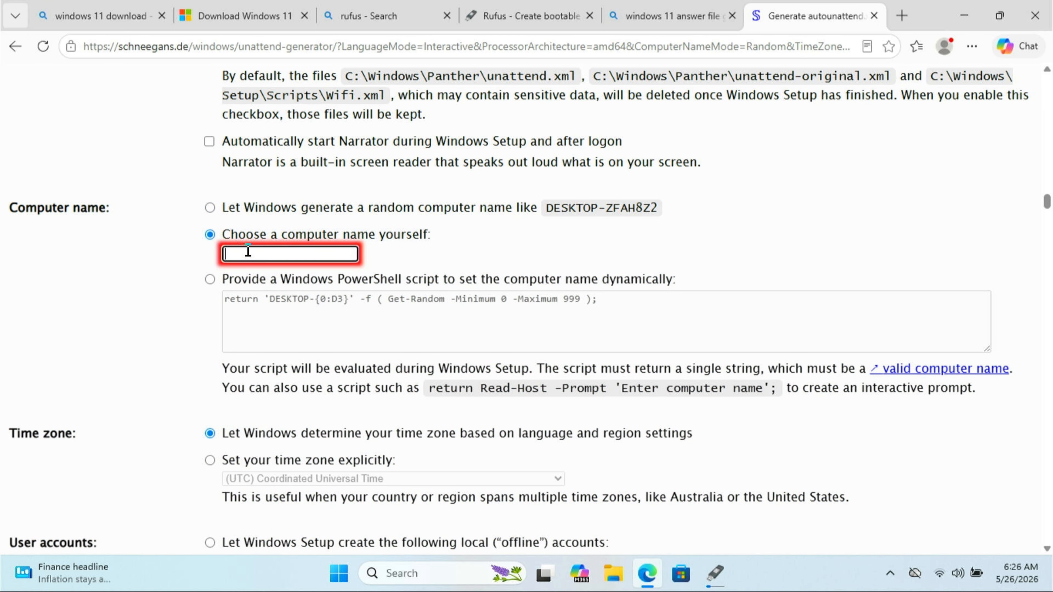
pyautogui.write('Te')
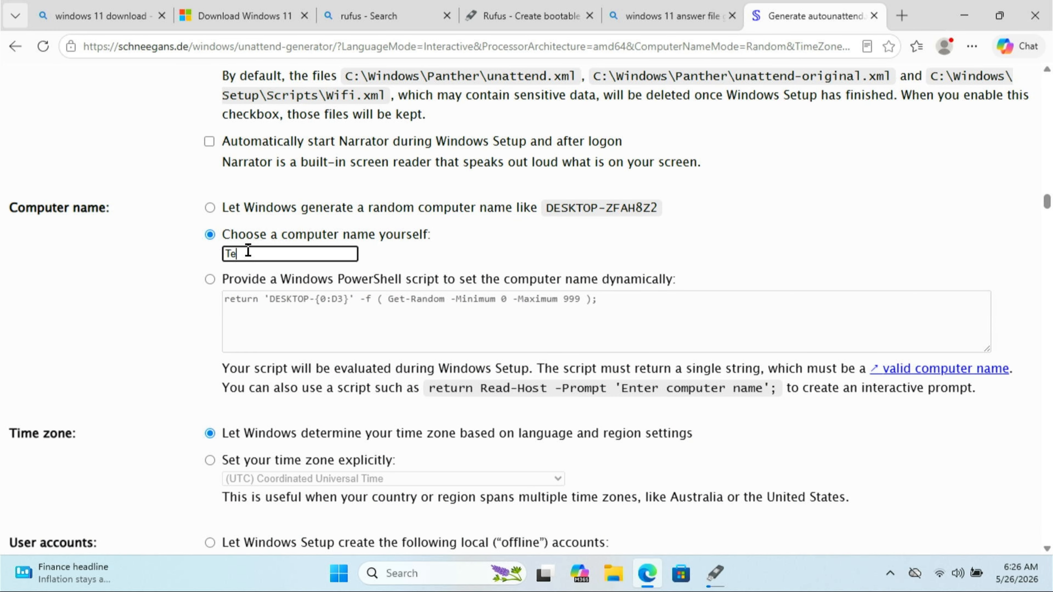
pyautogui.write('chnichio')
# Set user accounts to add a local ("offline") user account interactively during Windows Setup
pyautogui.scroll(-2, 473, 253)
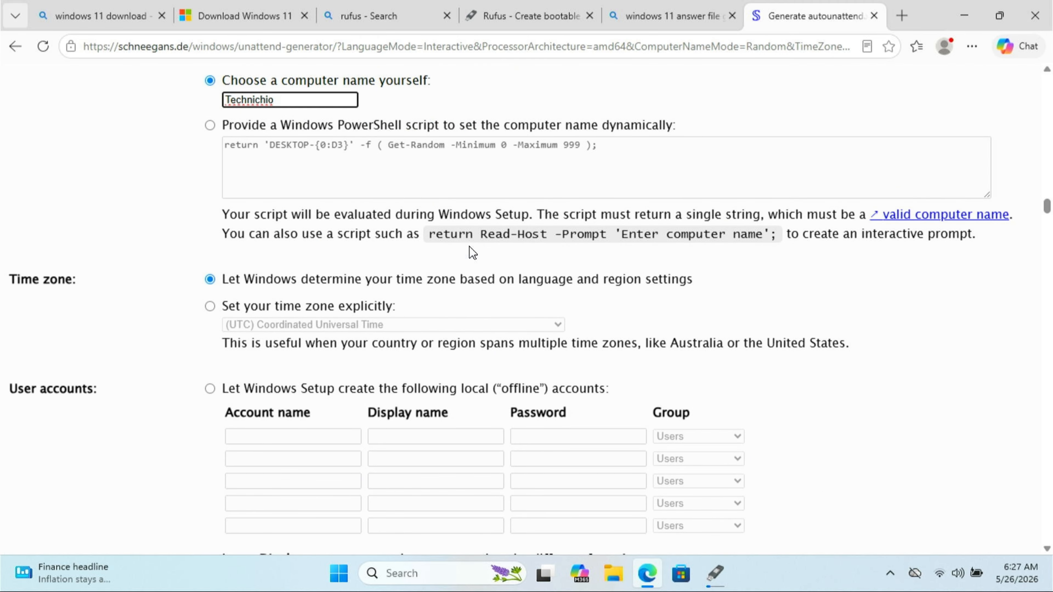
pyautogui.scroll(-1, 473, 253)
pyautogui.scroll(-7, 471, 248)
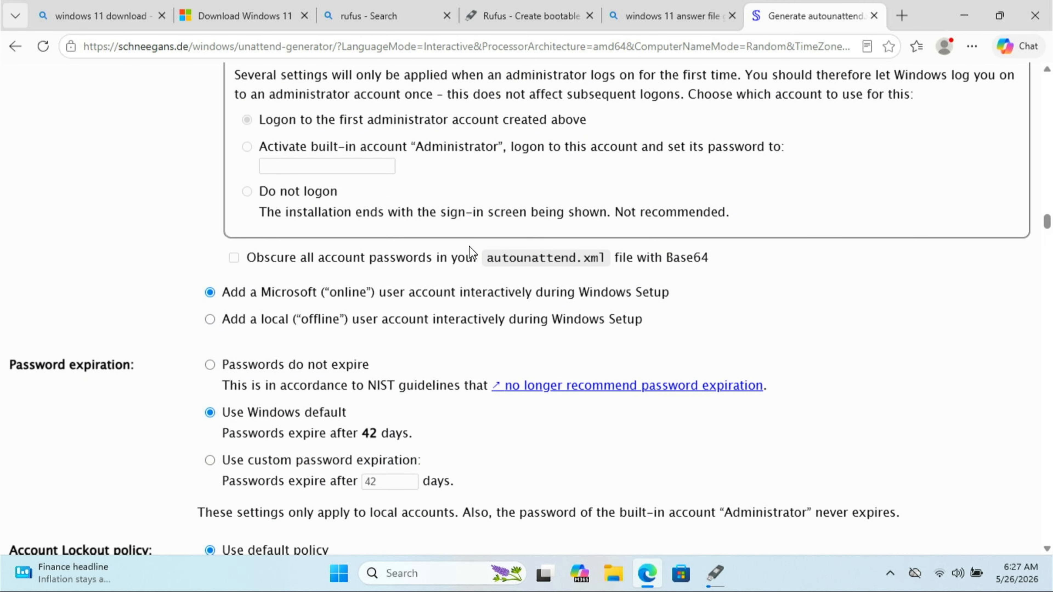
pyautogui.click(436, 324)
# Set File Explorer to open to This PC instead of Quick access
pyautogui.scroll(-5, 438, 307)
pyautogui.scroll(-5, 441, 301)
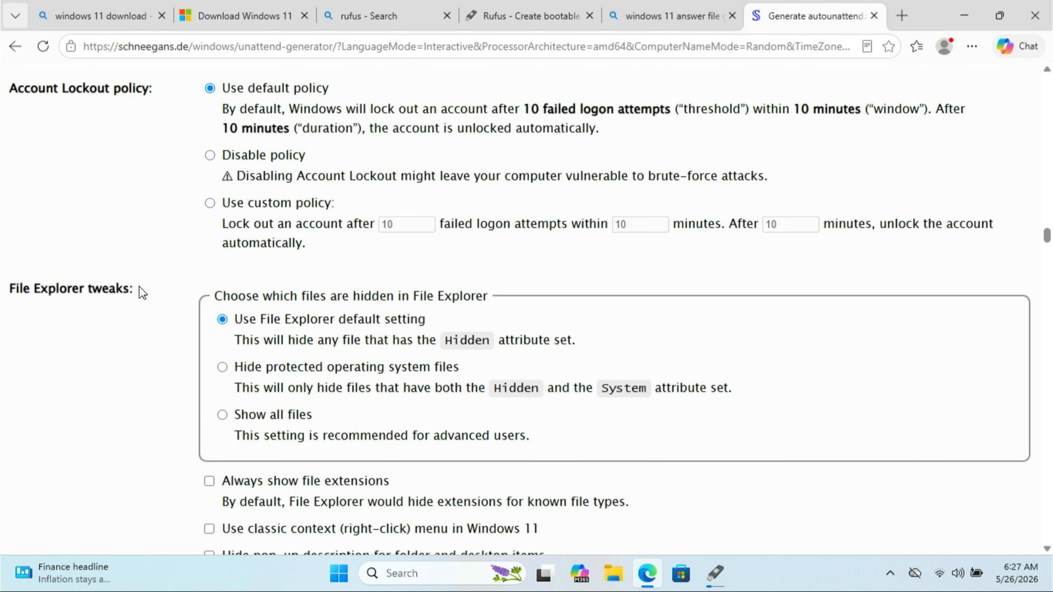
pyautogui.scroll(-3, 139, 287)
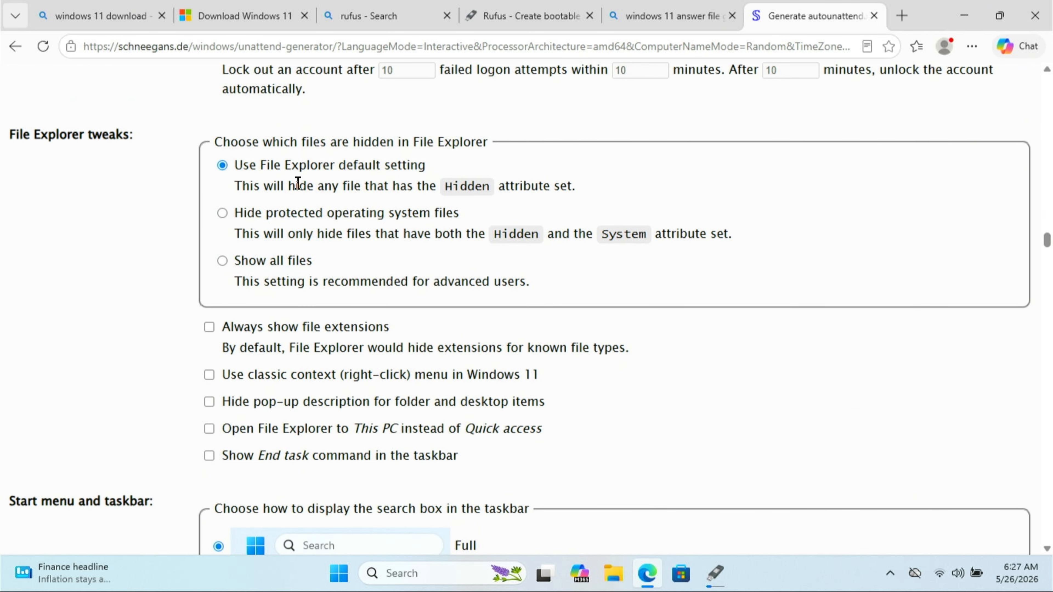
pyautogui.scroll(-2, 98, 309)
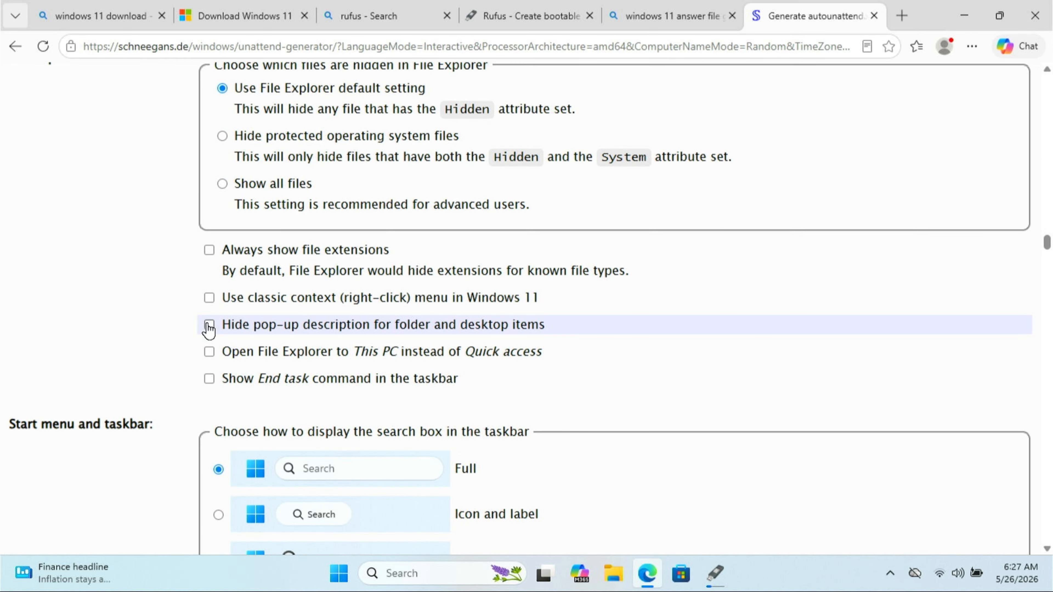
pyautogui.click(209, 352)
# Disable widgets and turn off Bing results when searching in the Start menu or the search box
pyautogui.scroll(-10, 148, 345)
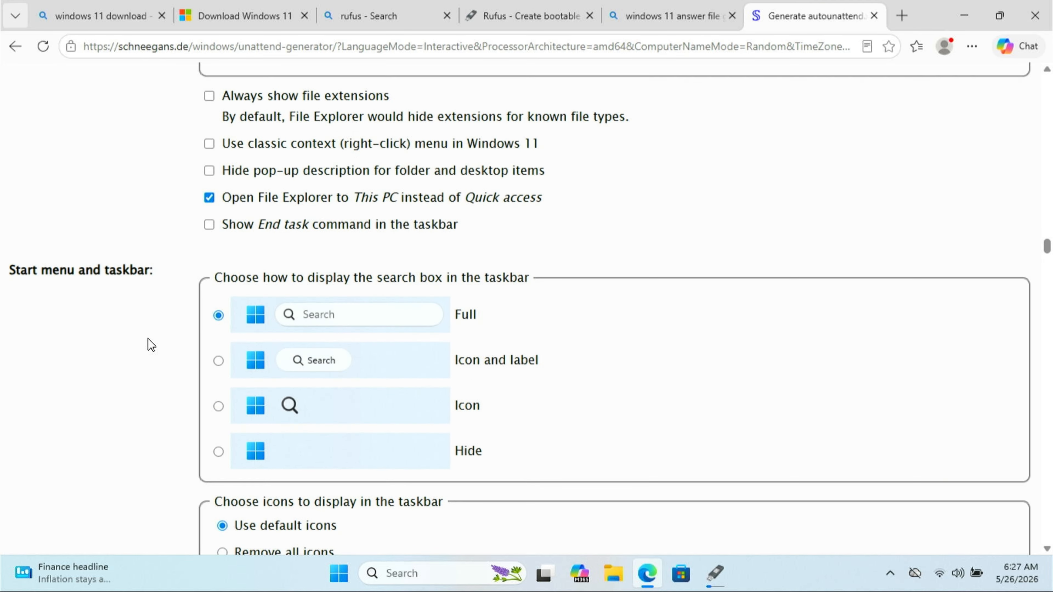
pyautogui.click(209, 270)
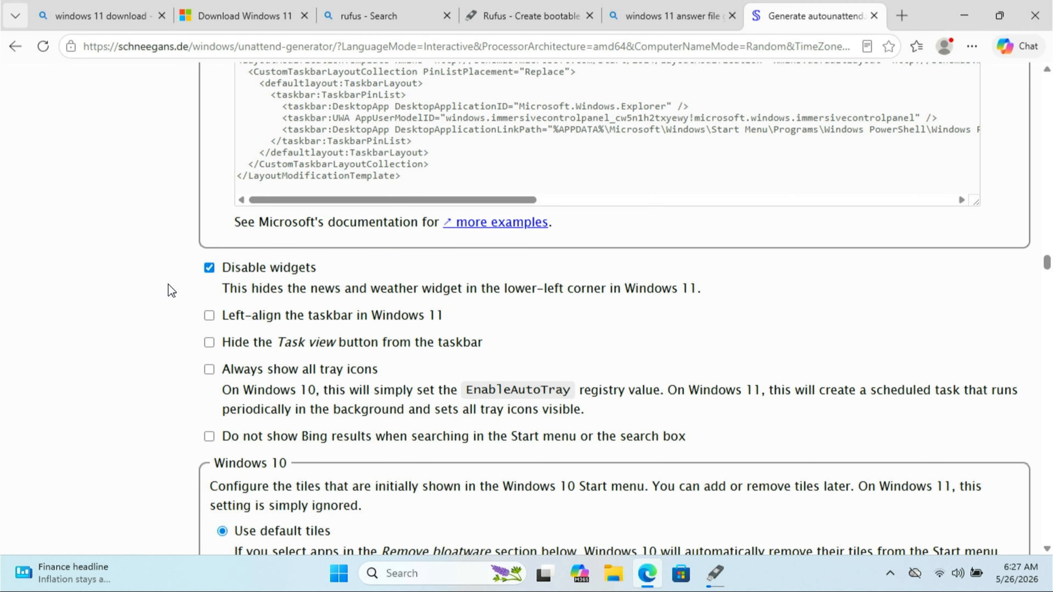
pyautogui.click(247, 439)
# Set the Windows 11 Start menu to have all pins removed
pyautogui.scroll(-9, 134, 393)
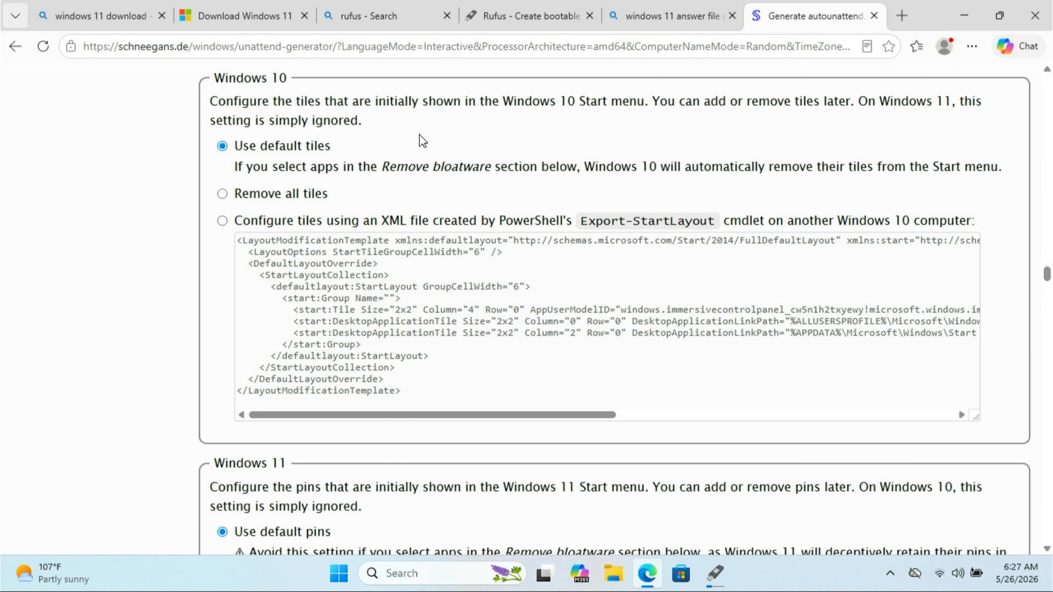
pyautogui.scroll(-5, 99, 320)
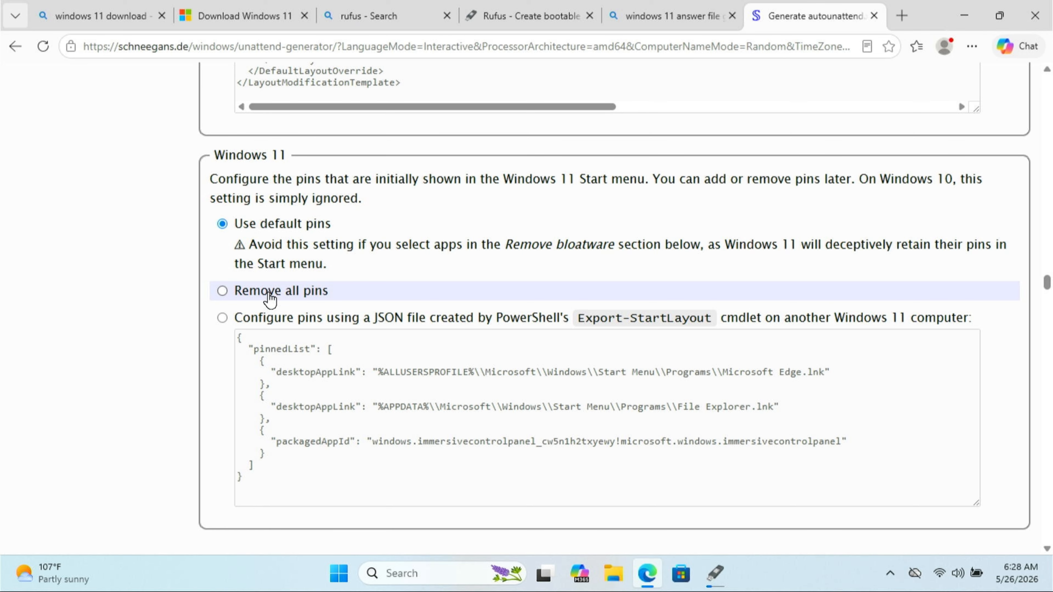
pyautogui.click(269, 293)
# Disable Smart App Control in the system tweaks
pyautogui.scroll(-6, 141, 299)
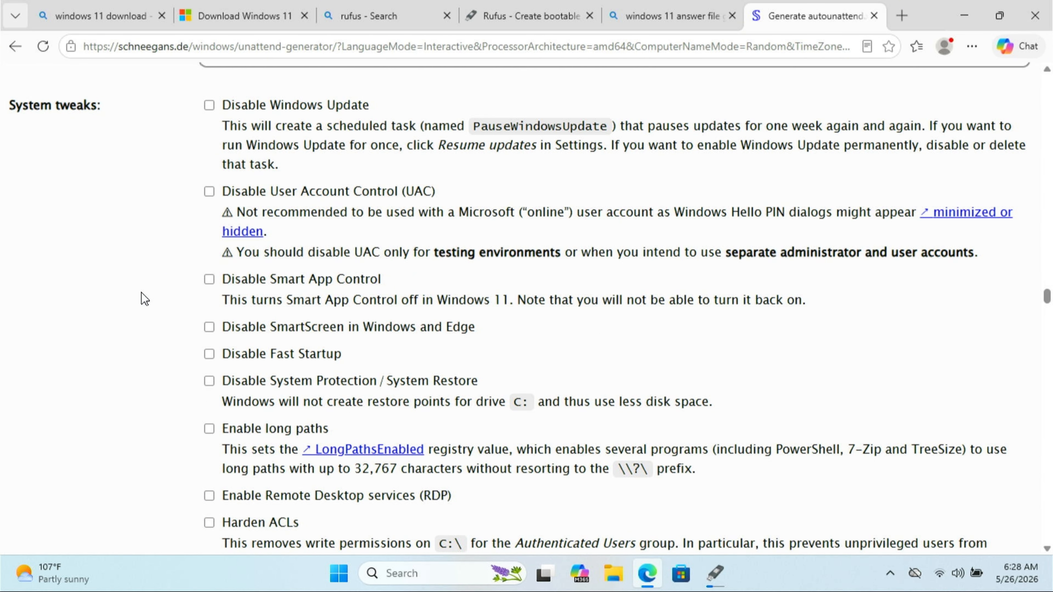
pyautogui.scroll(-1, 162, 249)
pyautogui.click(180, 197)
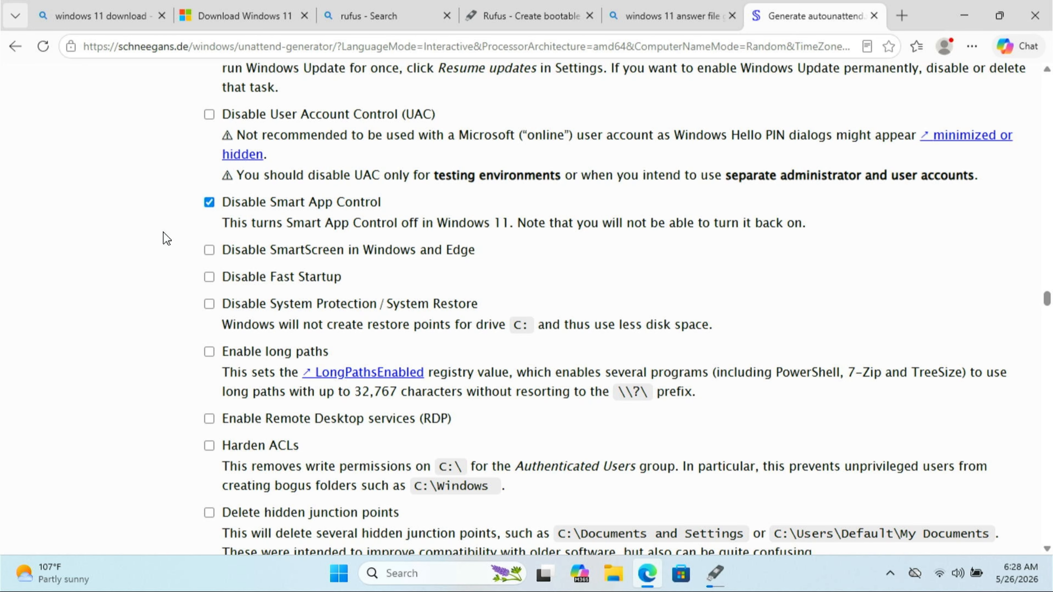
# Disable Edge Startup Boost and Background mode, and make Edge uninstallable
pyautogui.scroll(-1, 158, 241)
pyautogui.scroll(-3, 154, 249)
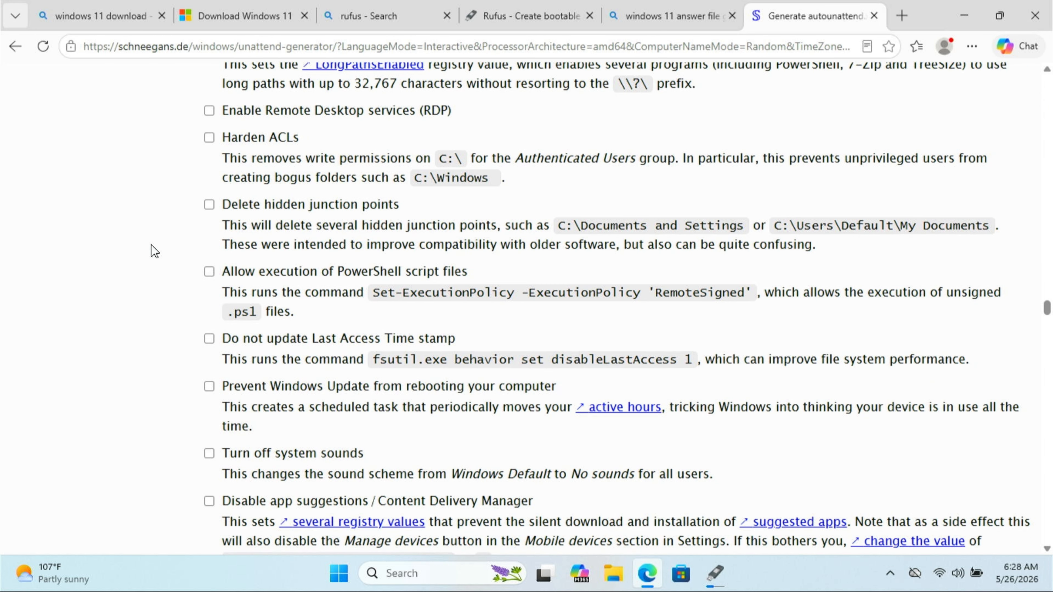
pyautogui.scroll(-3, 151, 245)
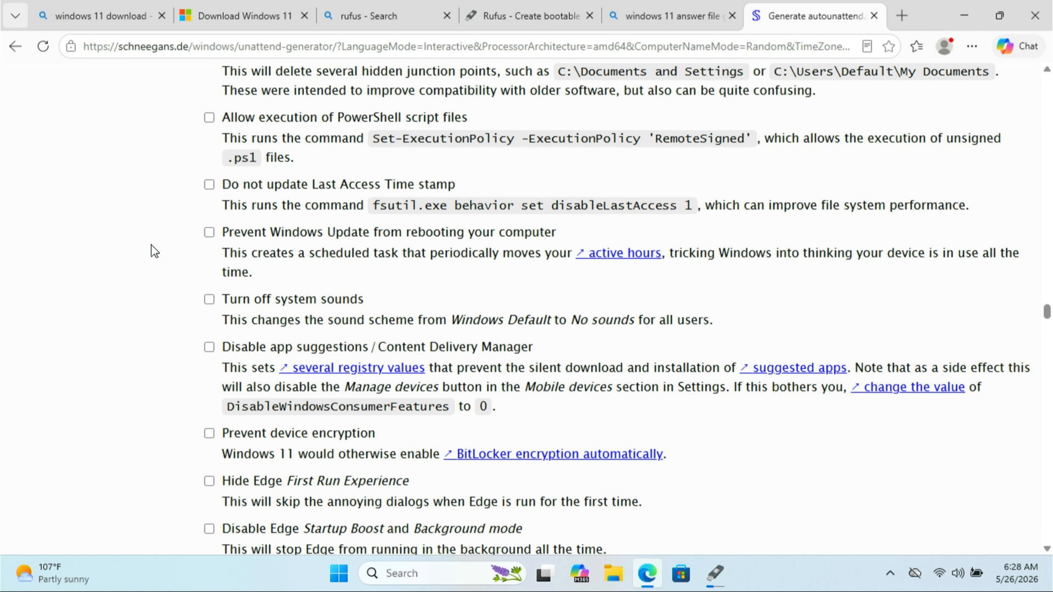
pyautogui.scroll(-3, 152, 251)
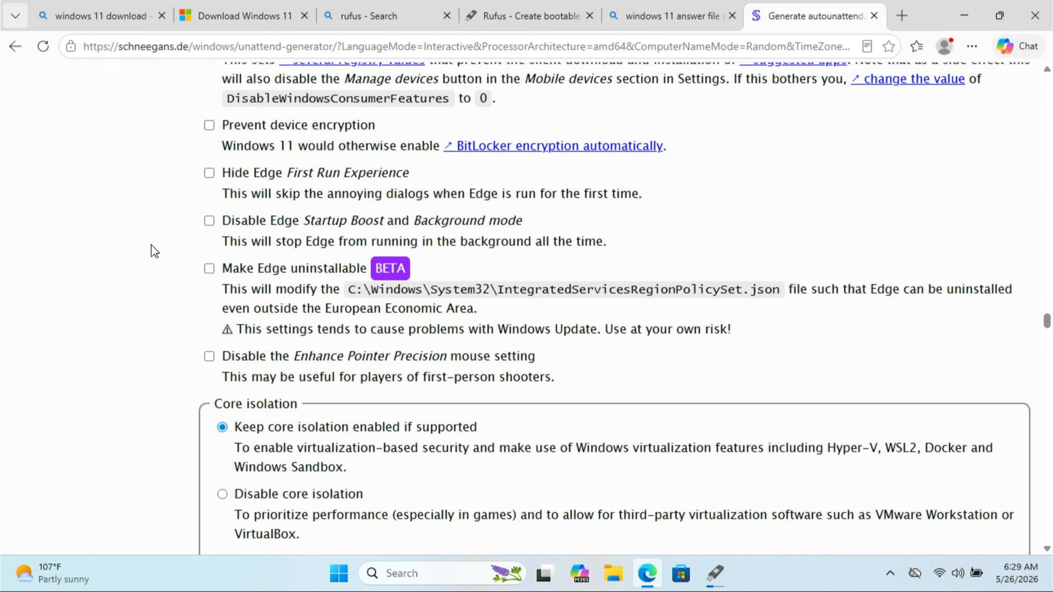
pyautogui.click(282, 231)
pyautogui.scroll(-1, 137, 254)
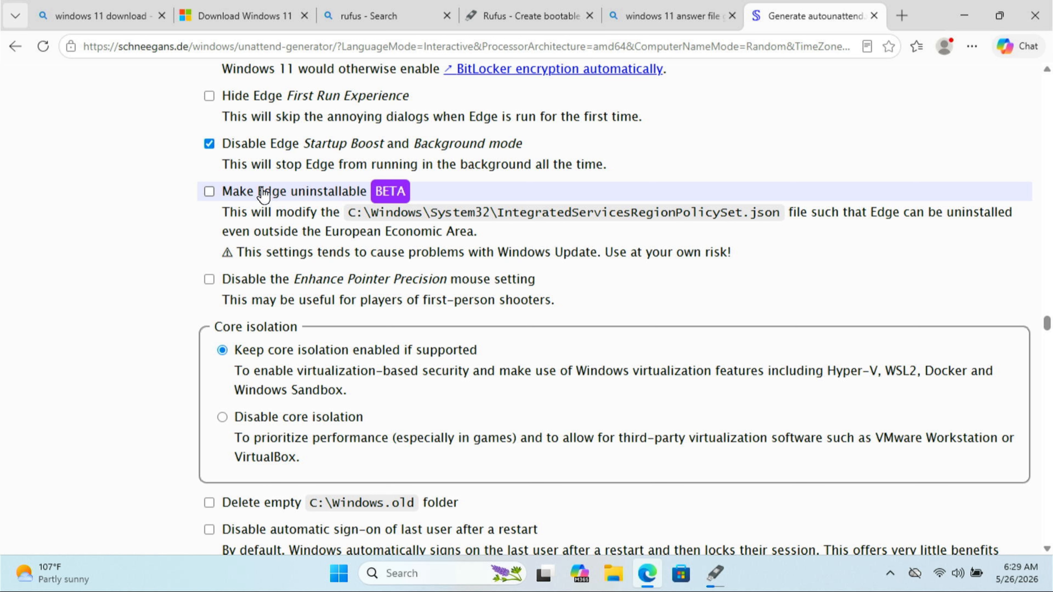
pyautogui.click(263, 194)
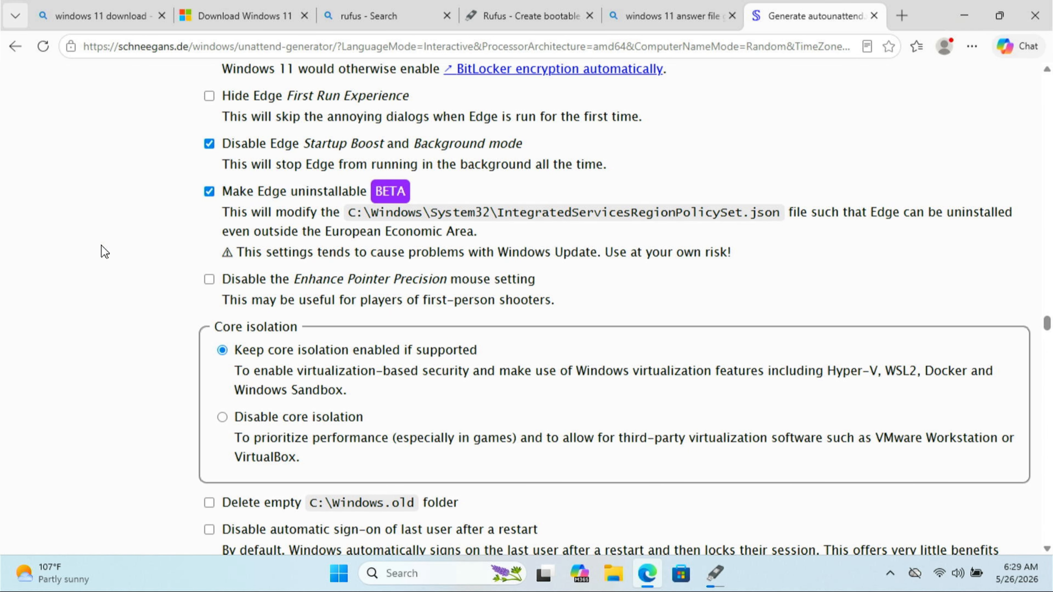
# Disable core isolation in the system tweaks
pyautogui.scroll(-3, 101, 246)
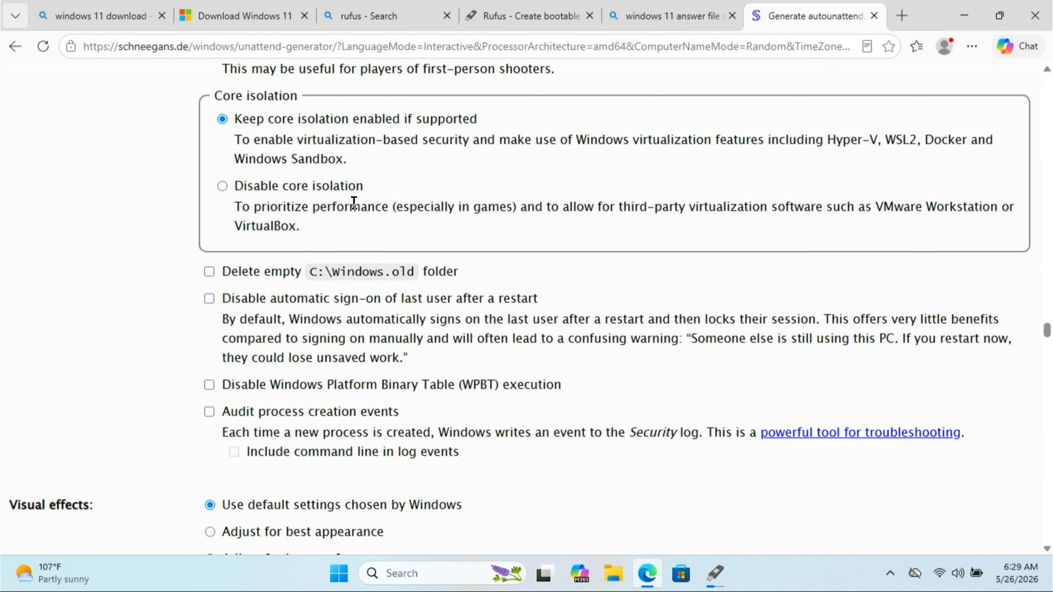
pyautogui.click(246, 184)
# Mark every app in the bloatware list for removal
pyautogui.scroll(-9, 168, 228)
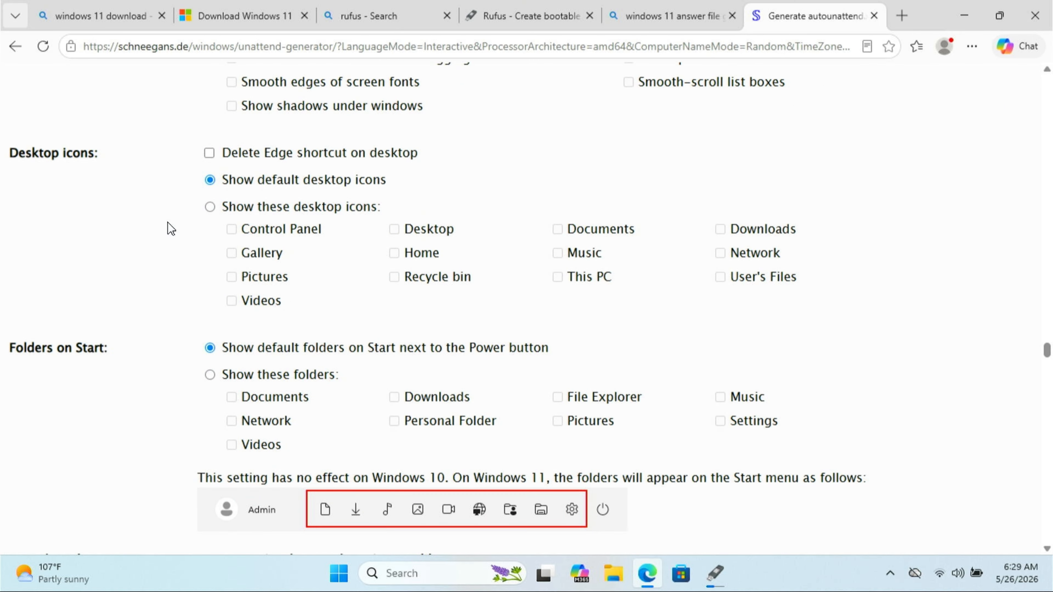
pyautogui.scroll(-9, 170, 228)
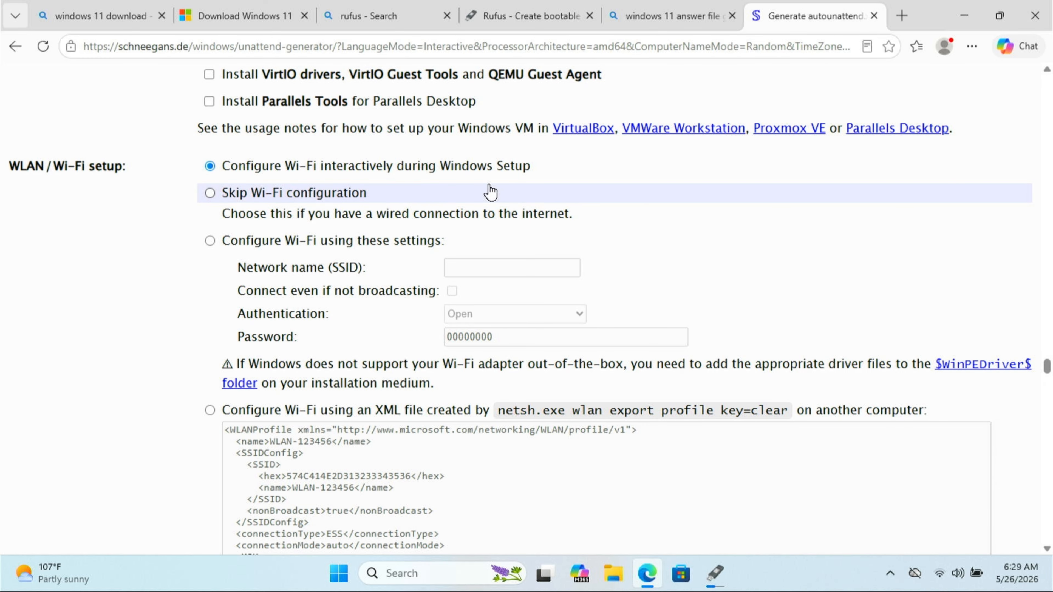
pyautogui.scroll(-8, 157, 306)
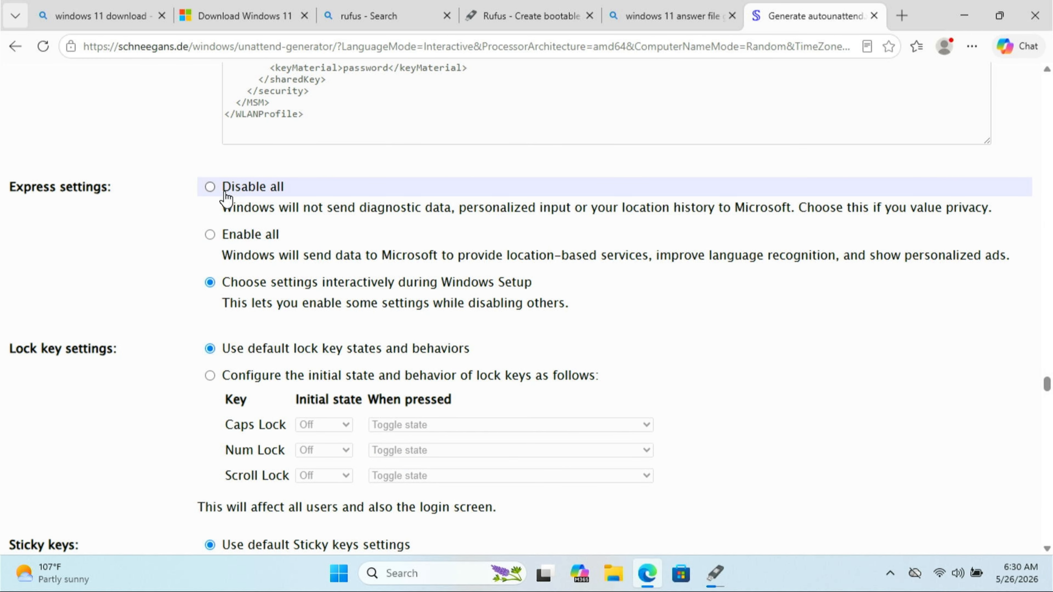
pyautogui.scroll(-6, 157, 291)
pyautogui.scroll(-8, 111, 334)
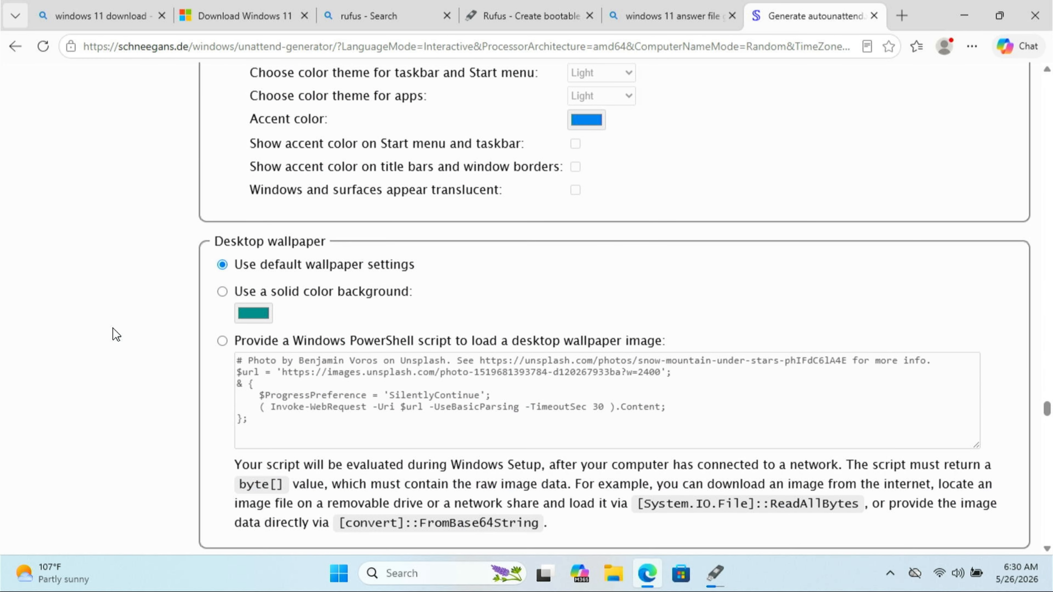
pyautogui.scroll(-9, 116, 334)
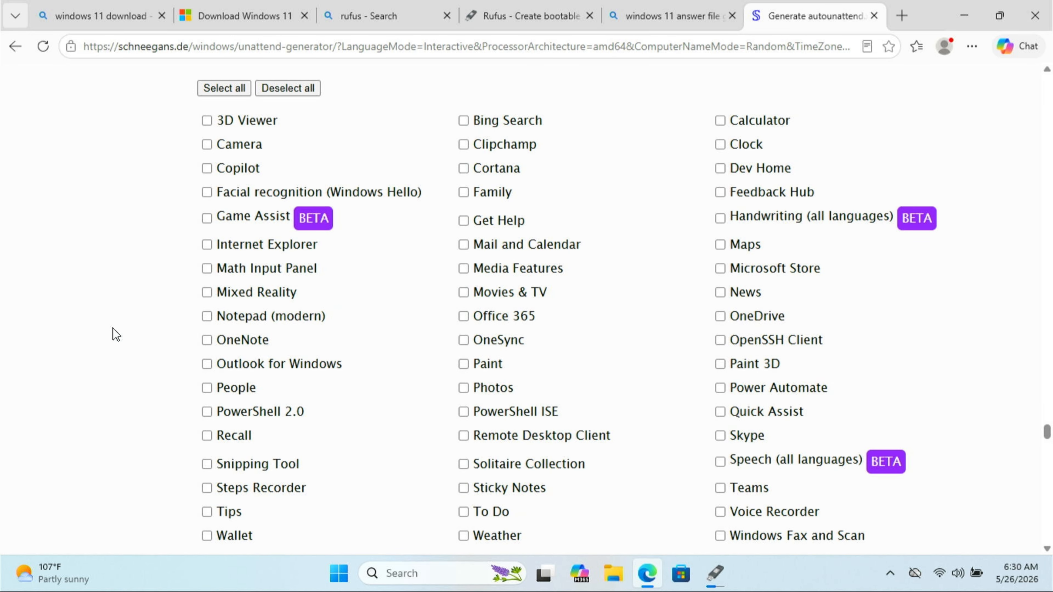
pyautogui.click(235, 88)
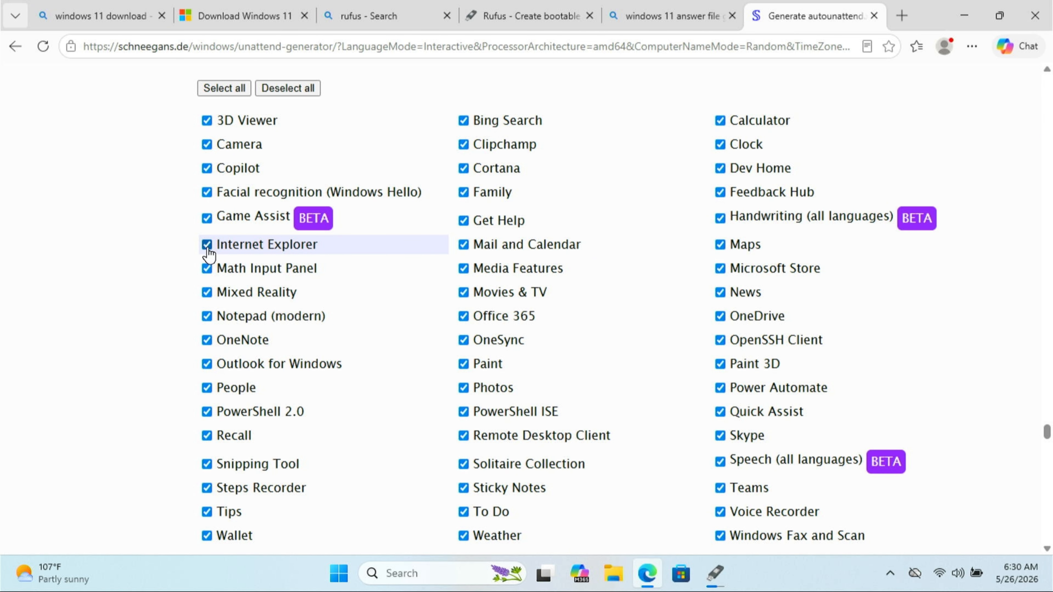
# Exclude Internet Explorer, Notepad (modern), Calculator, WordPad and Windows Terminal from the apps marked for removal
pyautogui.click(206, 245)
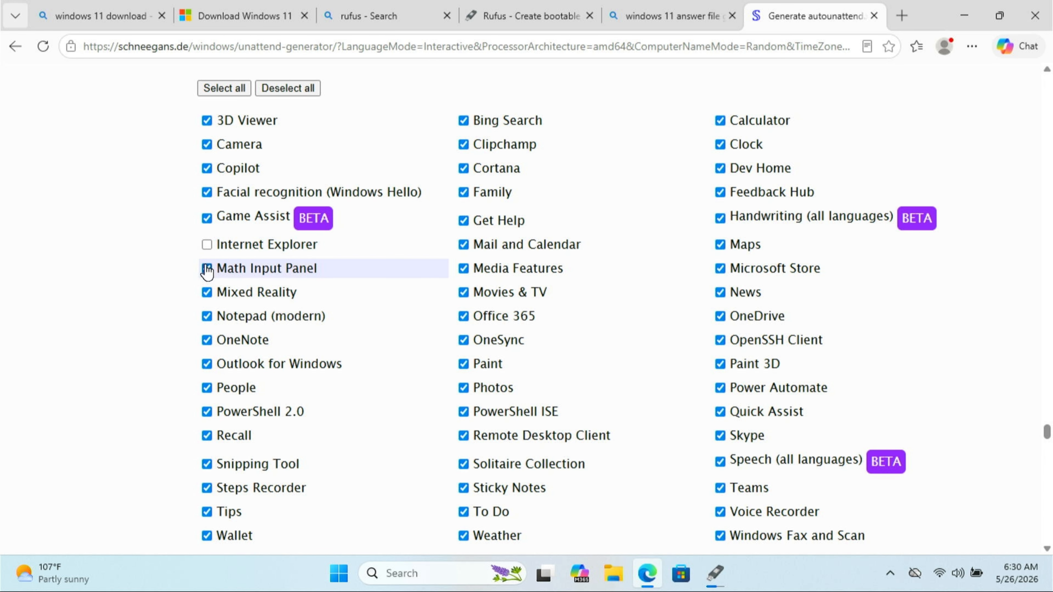
pyautogui.click(206, 316)
pyautogui.scroll(-2, 209, 538)
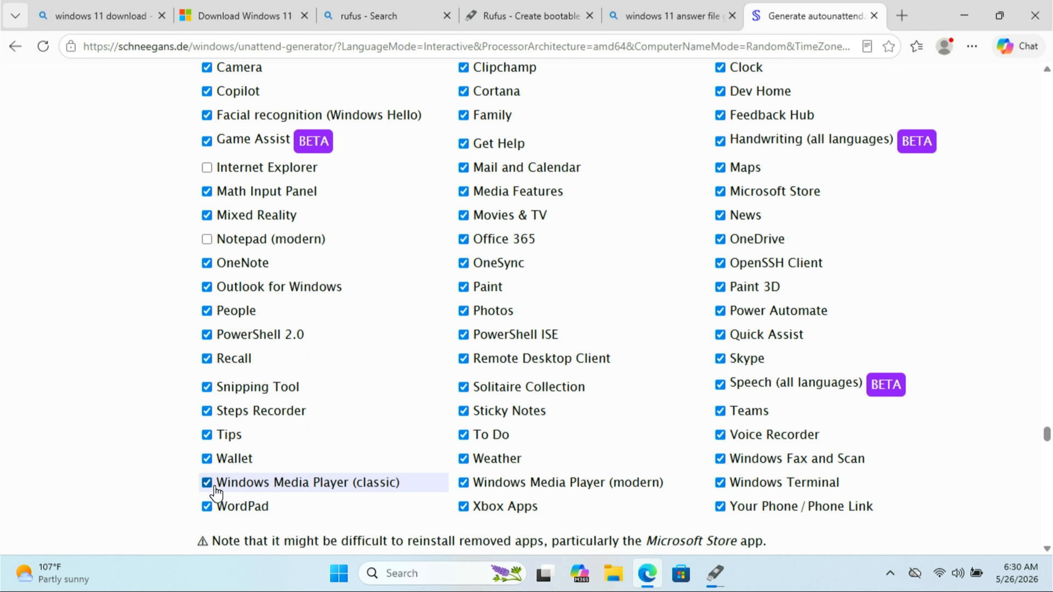
pyautogui.scroll(2, 524, 503)
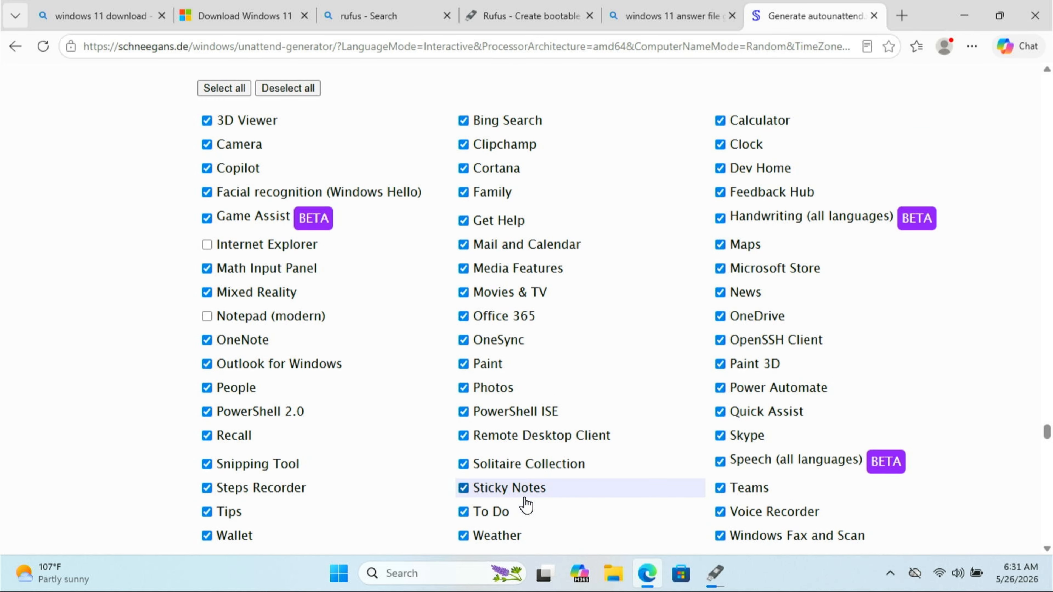
pyautogui.click(827, 124)
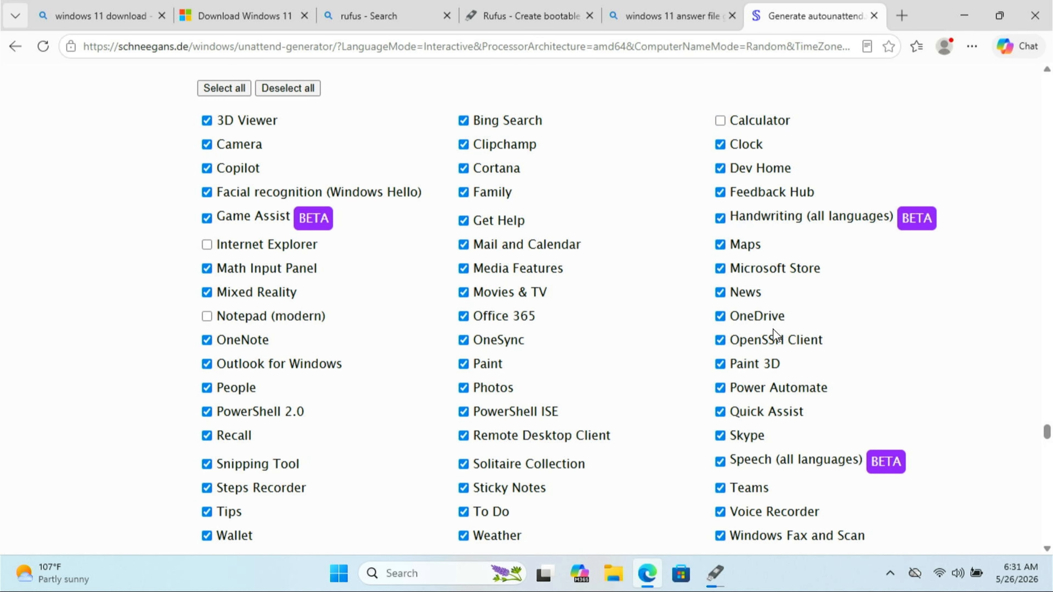
pyautogui.scroll(-4, 773, 329)
pyautogui.click(773, 405)
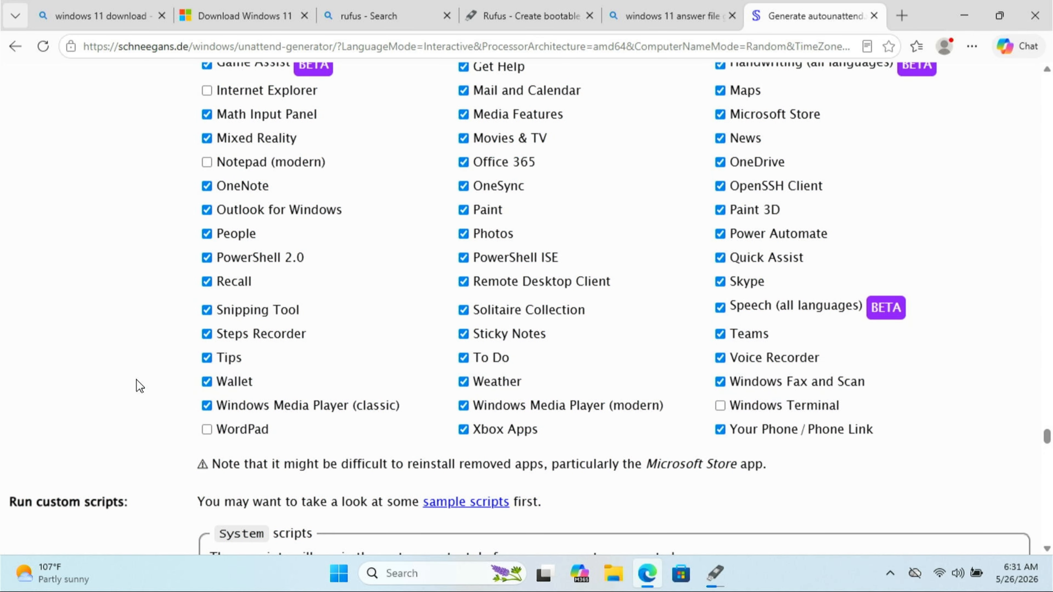
# Download the answer file as autounattend.xml and show it in its download folder
pyautogui.scroll(-17, 112, 380)
pyautogui.scroll(-15, 112, 376)
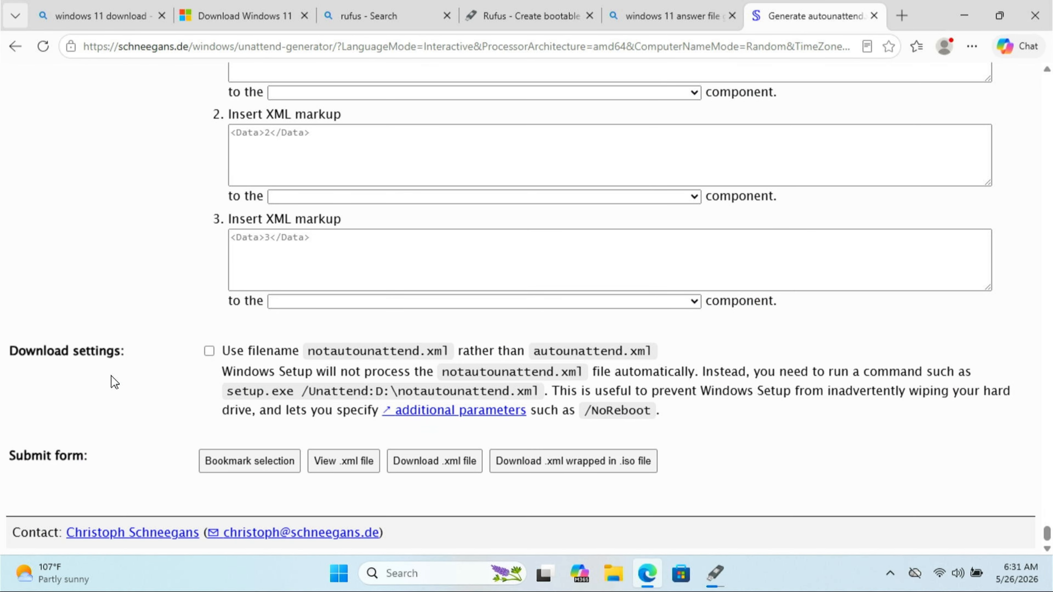
pyautogui.click(419, 463)
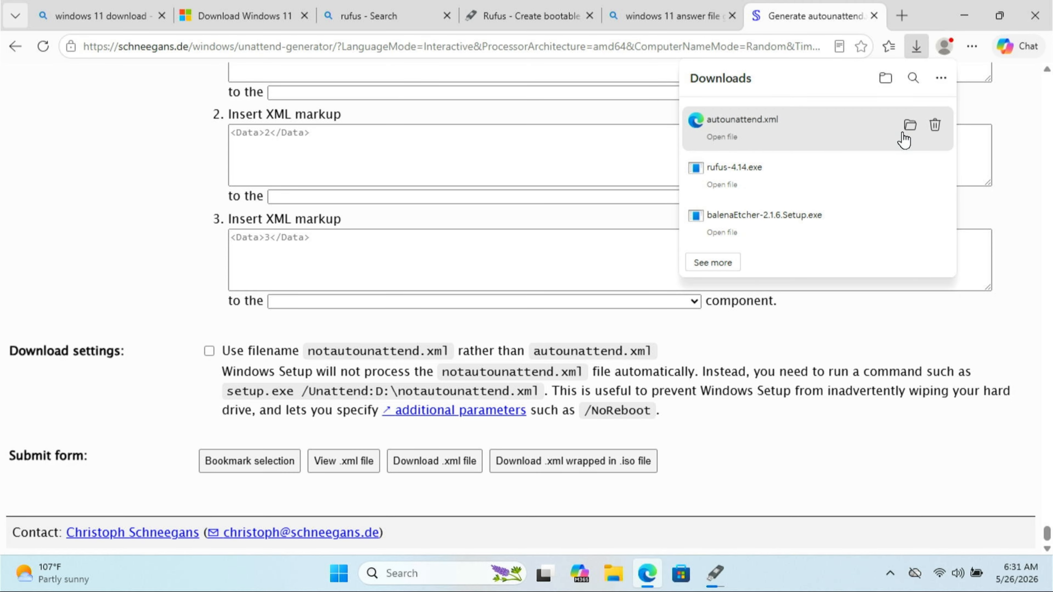
pyautogui.click(910, 126)
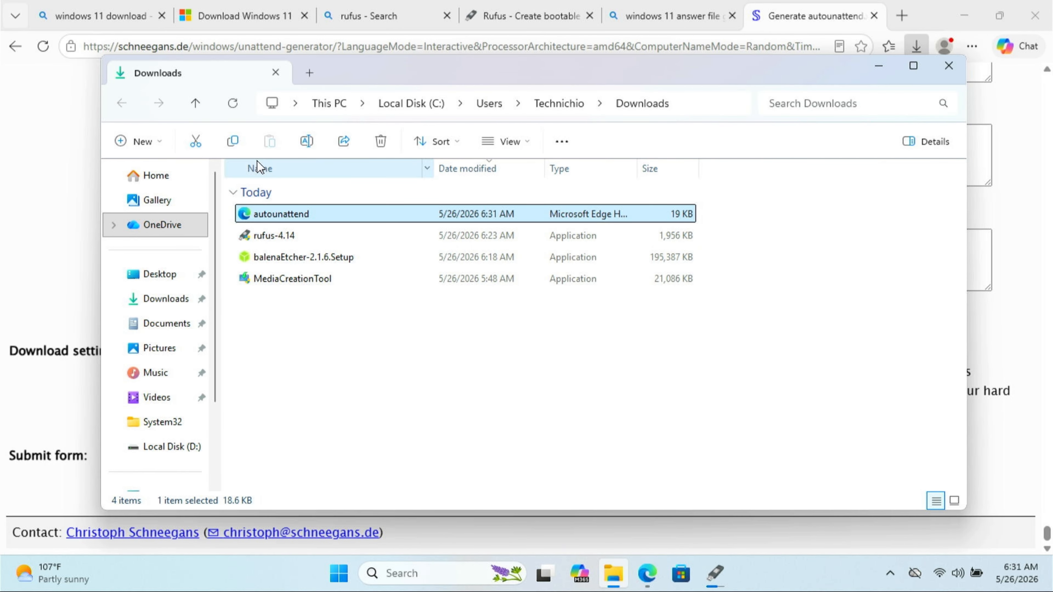
# Clear the browser from view, switch to File Explorer and copy the autounattend file from the Downloads folder
pyautogui.click(715, 573)
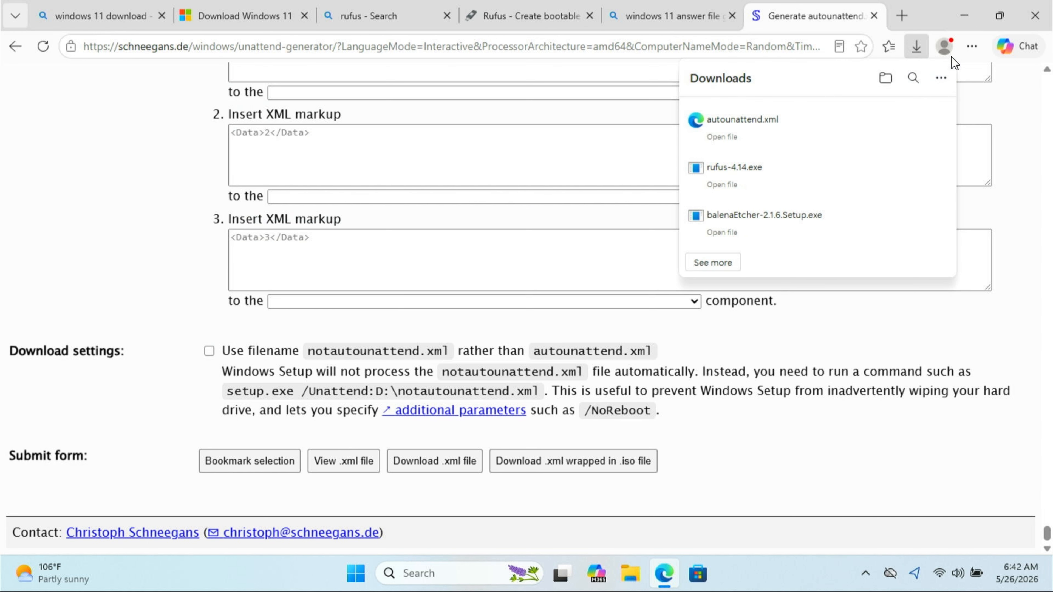
pyautogui.click(965, 16)
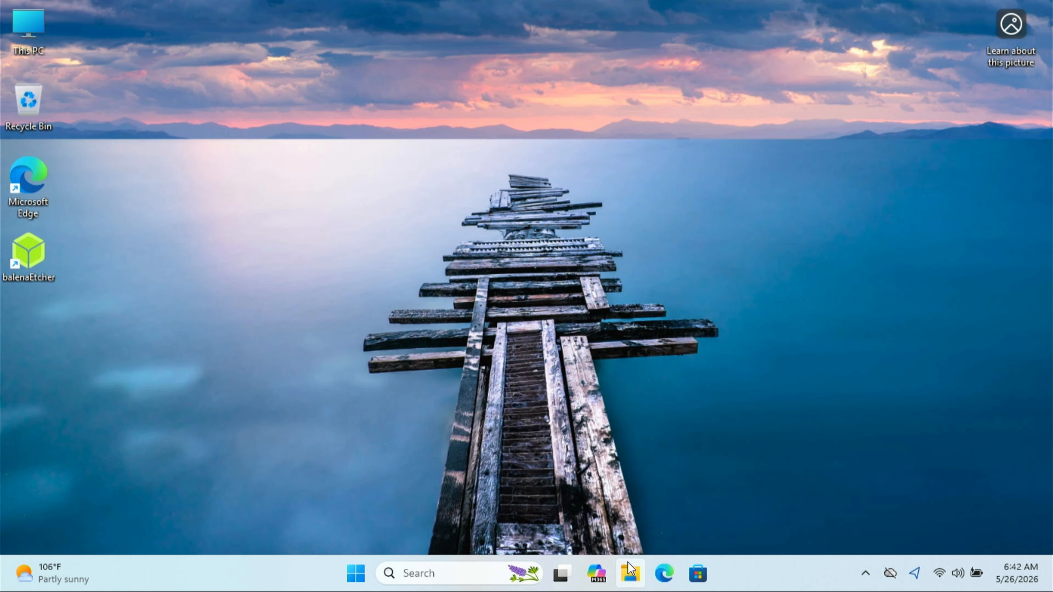
pyautogui.click(630, 574)
pyautogui.click(149, 300)
pyautogui.click(273, 213)
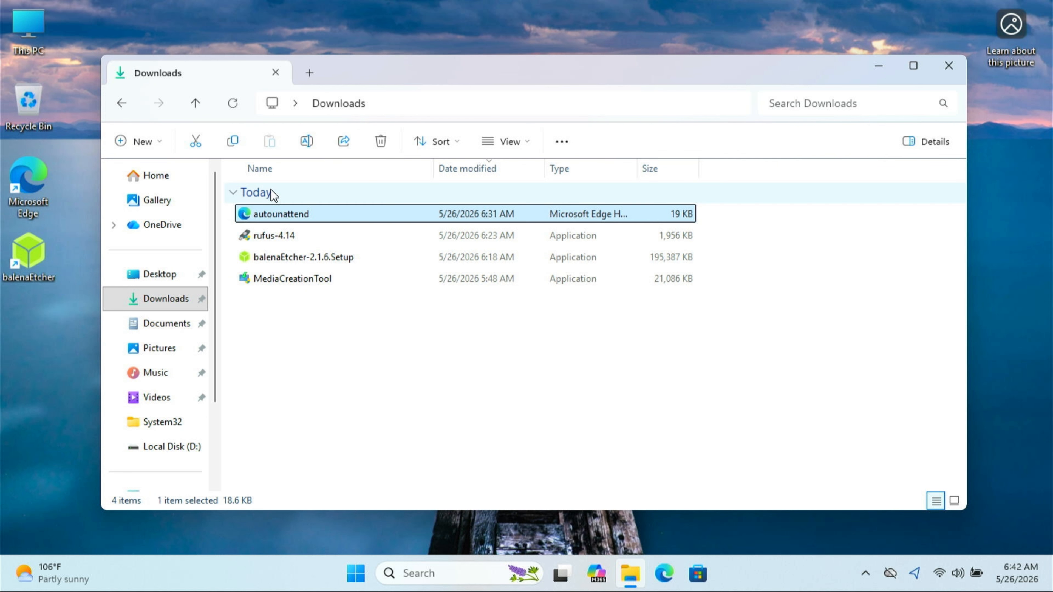
# Paste the autounattend file into the root of the Windows 11 No Bloatware (E:) drive
pyautogui.scroll(-3, 174, 373)
pyautogui.click(159, 417)
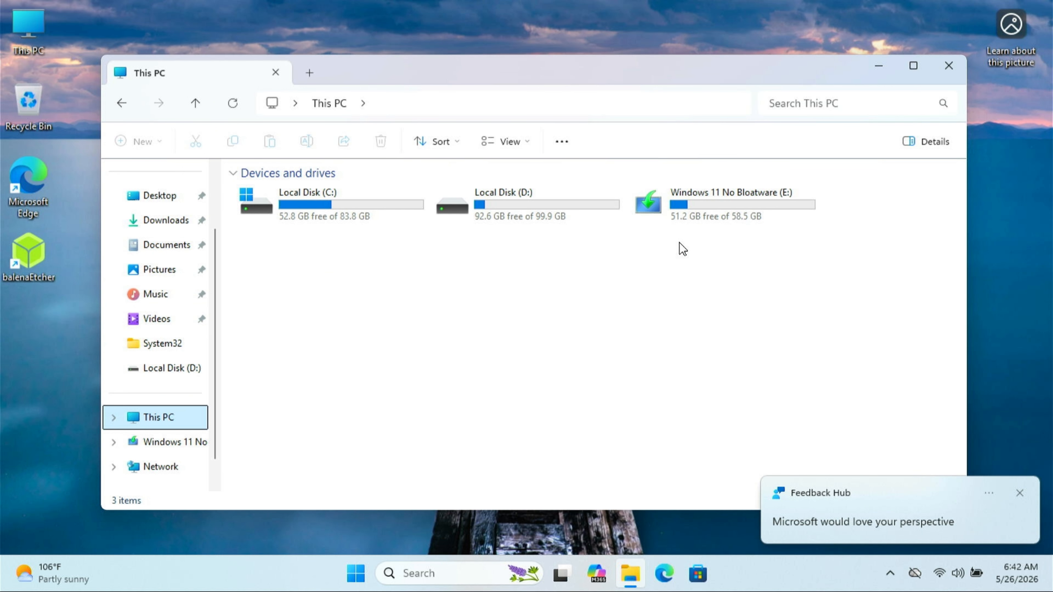
pyautogui.doubleClick(705, 200)
pyautogui.rightClick(519, 404)
pyautogui.click(498, 426)
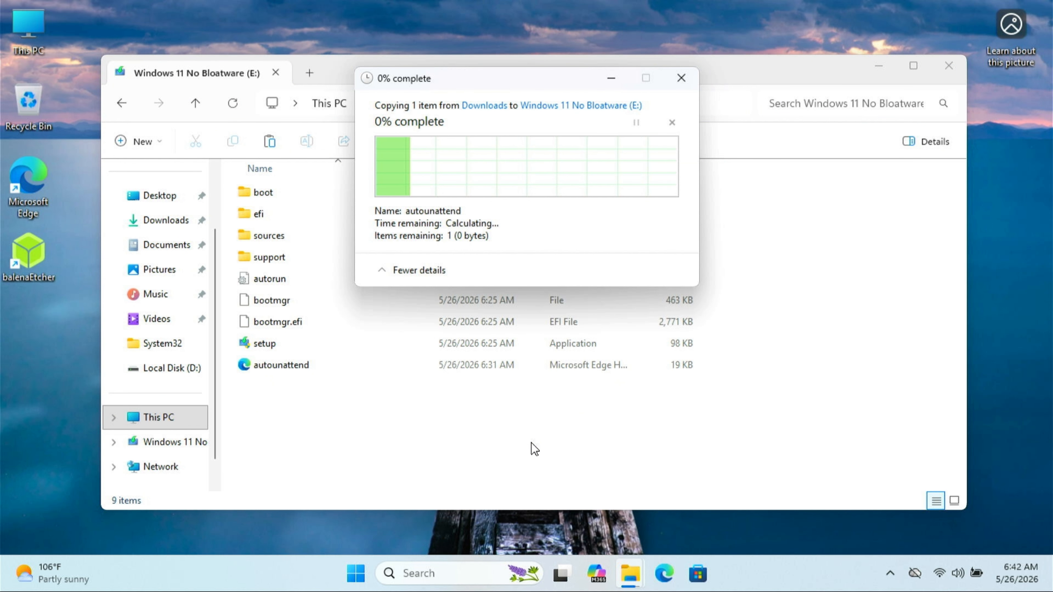
pyautogui.click(532, 442)
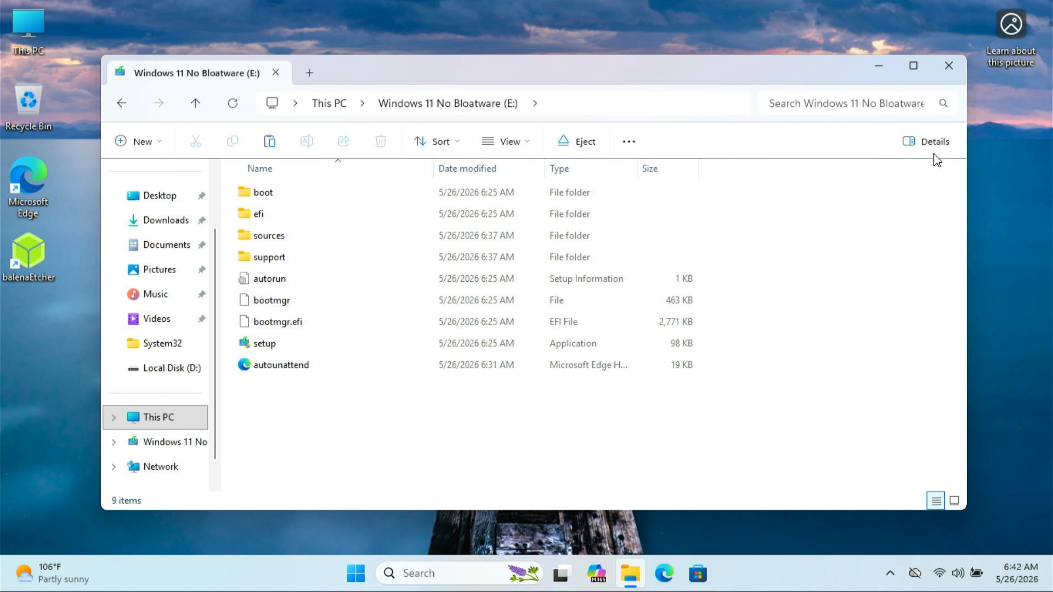
# Close the File Explorer window and restart the computer to boot into Windows 11 Setup
pyautogui.click(947, 66)
pyautogui.click(356, 573)
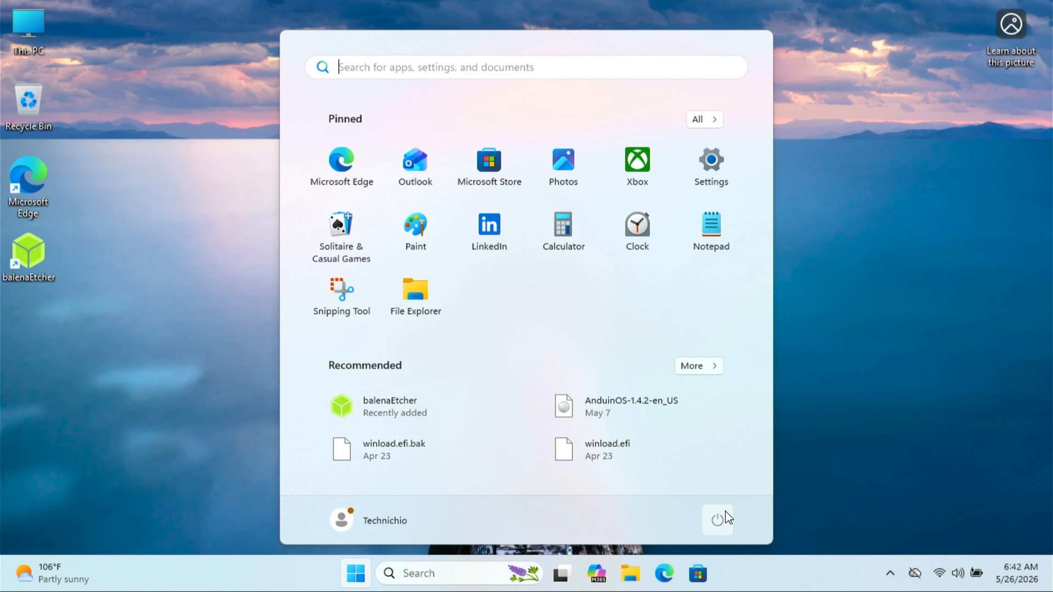
pyautogui.click(717, 519)
pyautogui.click(729, 489)
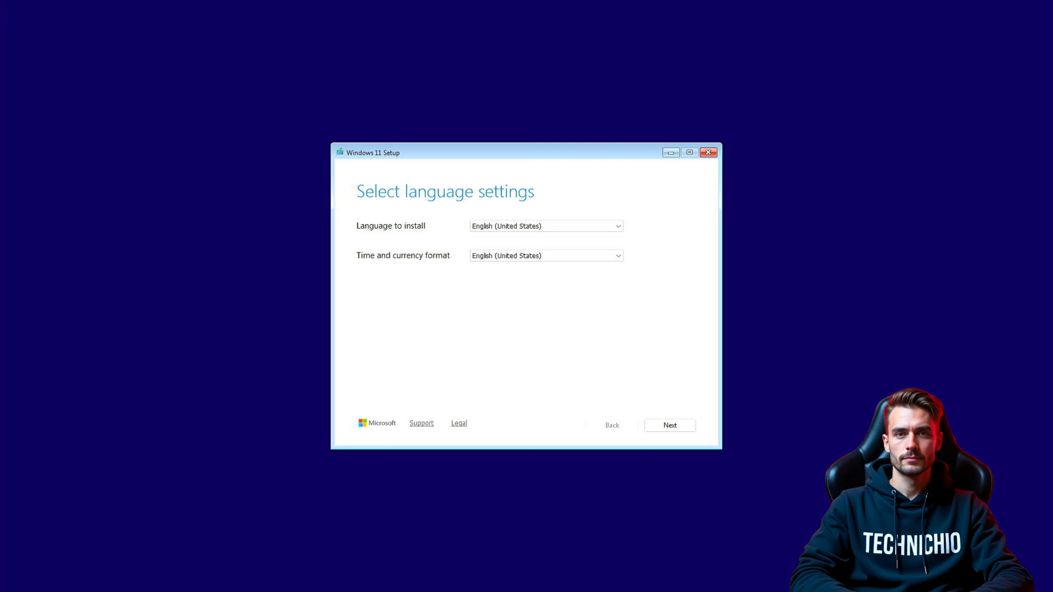
# Accept English (United States) for the language and time and currency format, and delete all existing Disk 0 partitions
pyautogui.click(669, 425)
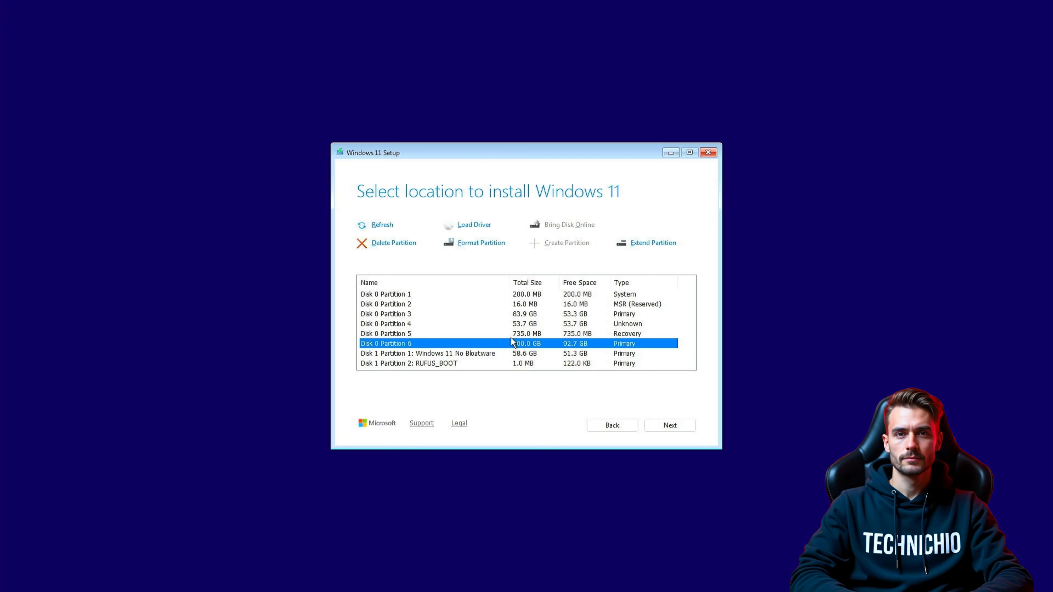
pyautogui.click(394, 324)
pyautogui.click(392, 244)
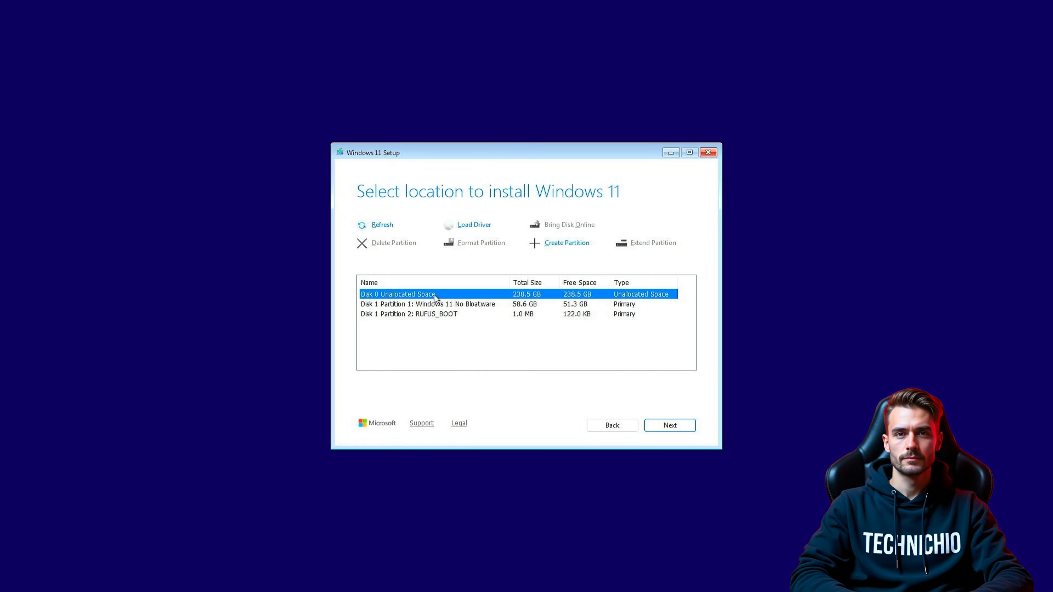
# Create a 100000 MB partition in the Disk 0 unallocated space
pyautogui.click(564, 243)
pyautogui.doubleClick(477, 257)
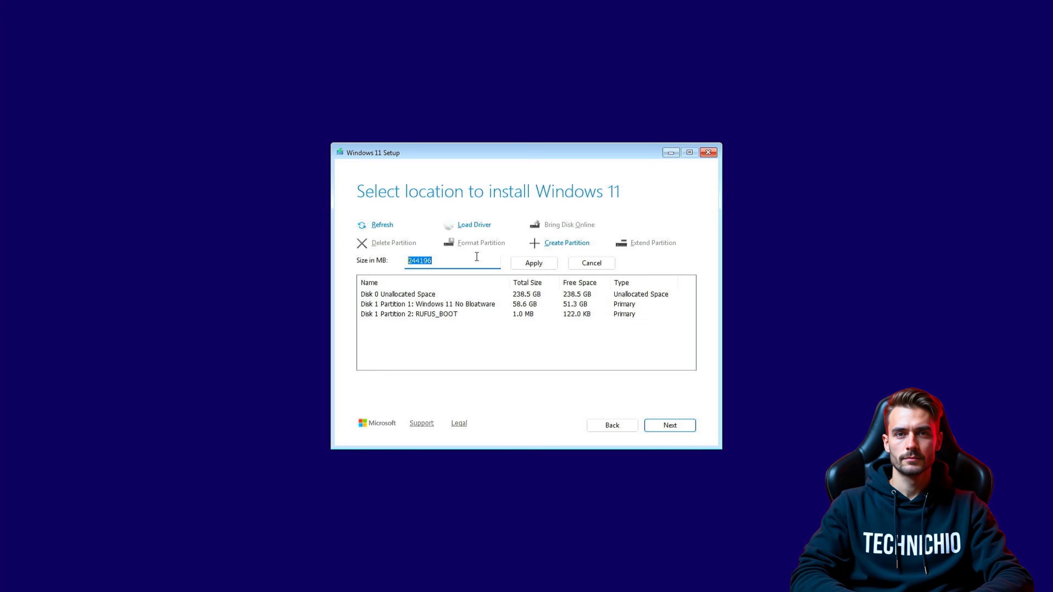
pyautogui.press('BackSpace')
pyautogui.write('100000')
pyautogui.click(526, 263)
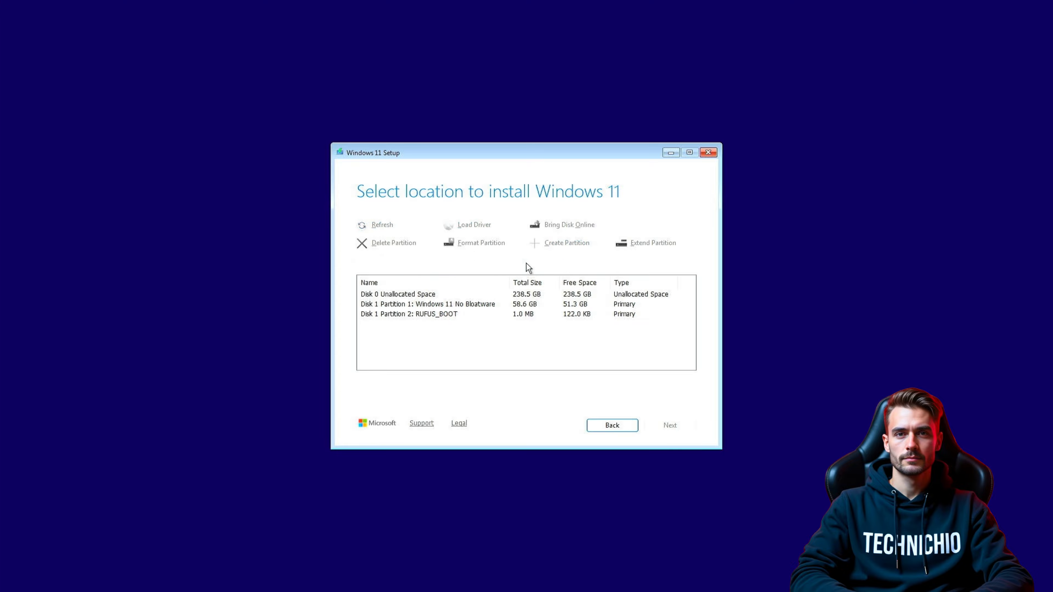